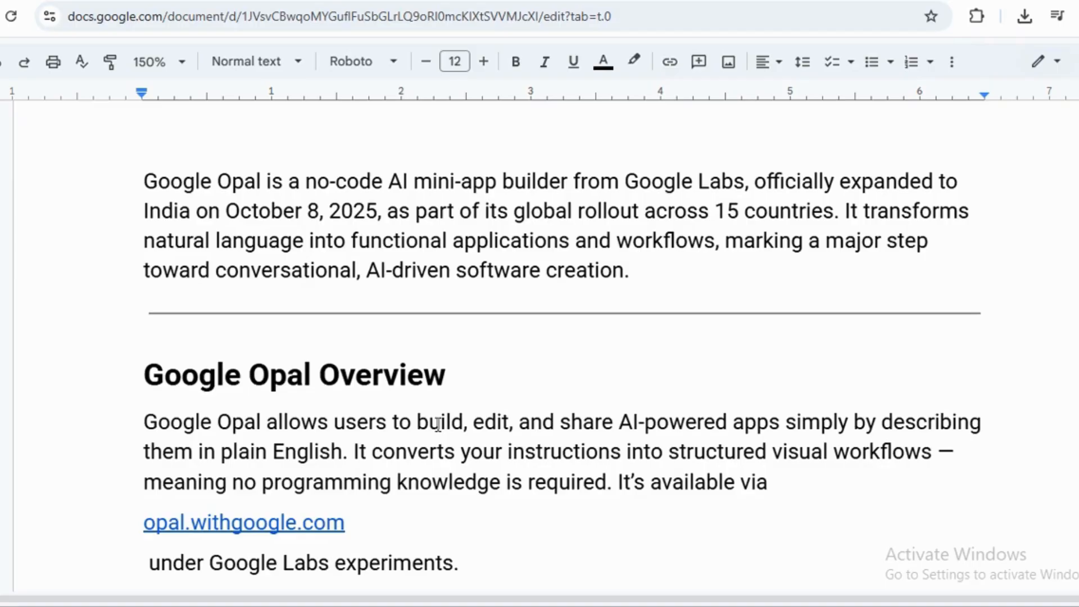
Read through the Google Opal notes document from the overview down to the typical use cases.
click(440, 423)
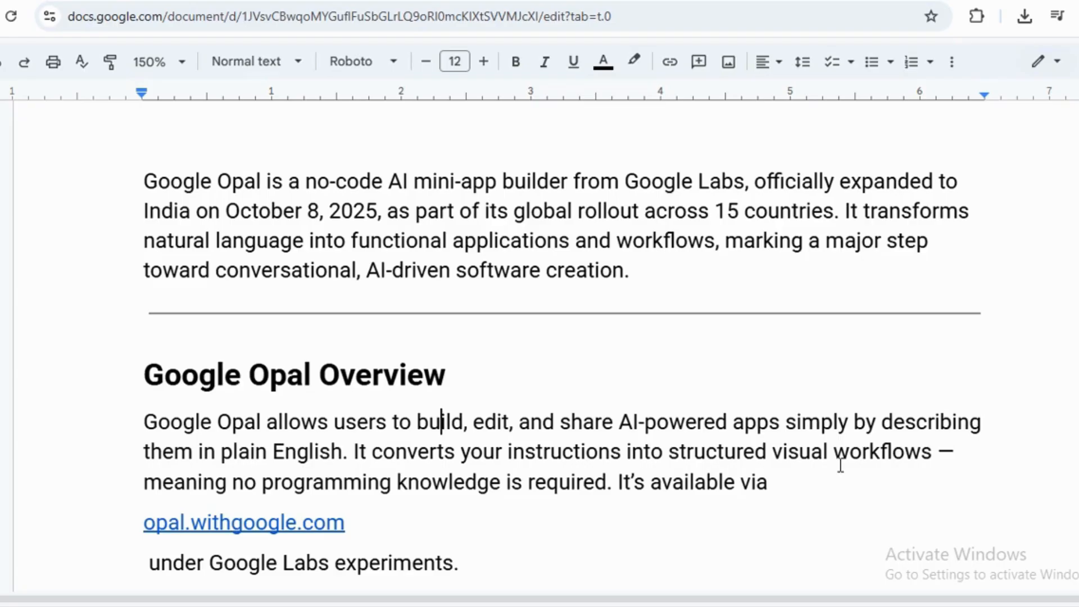
scroll(840, 465, down, 3)
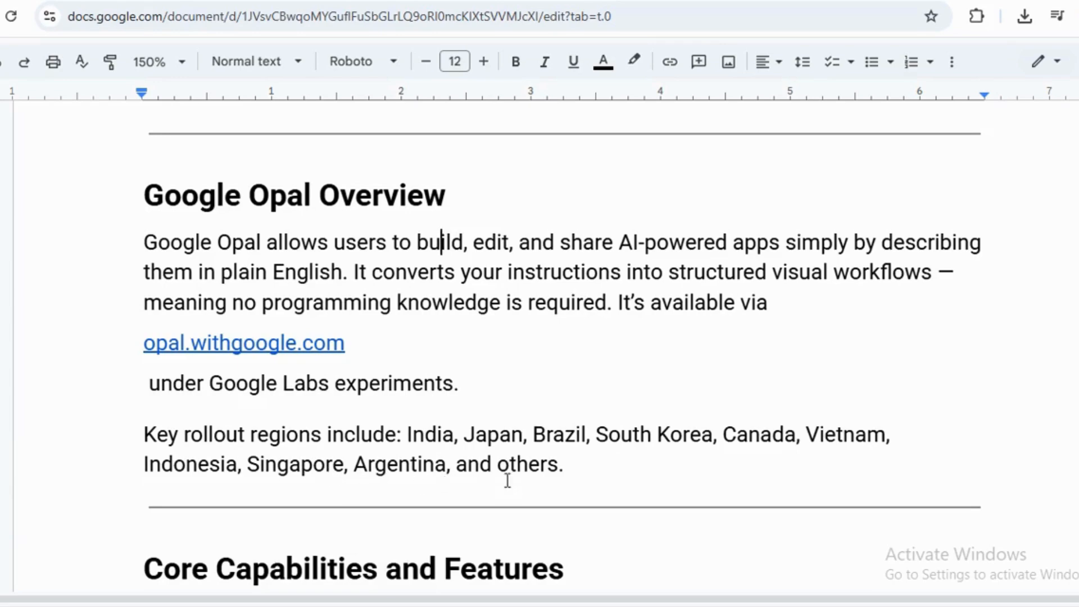
scroll(552, 478, down, 2)
scroll(552, 477, down, 2)
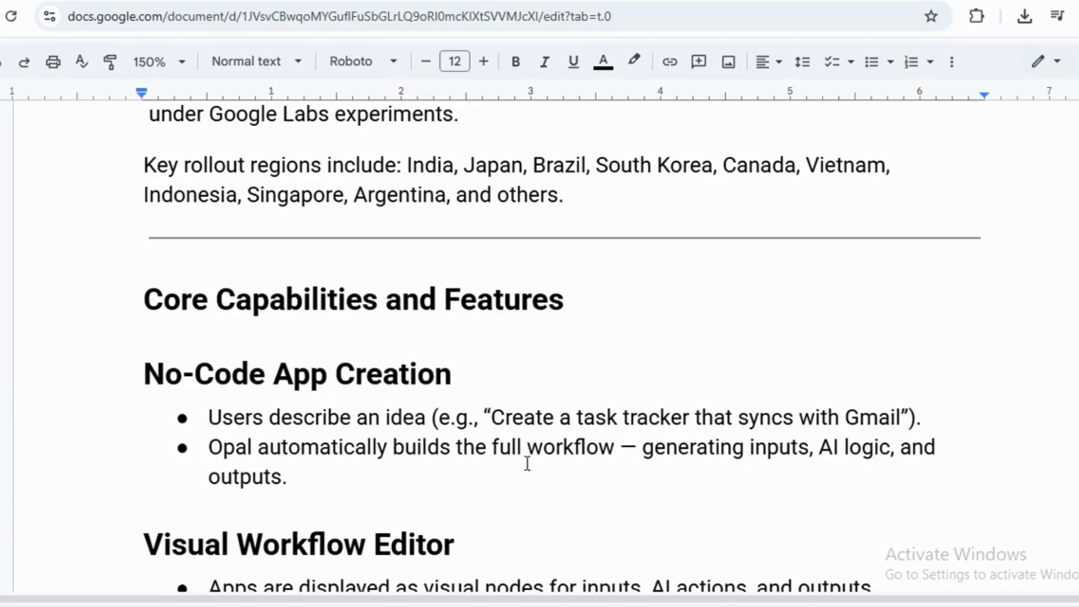
scroll(503, 447, down, 5)
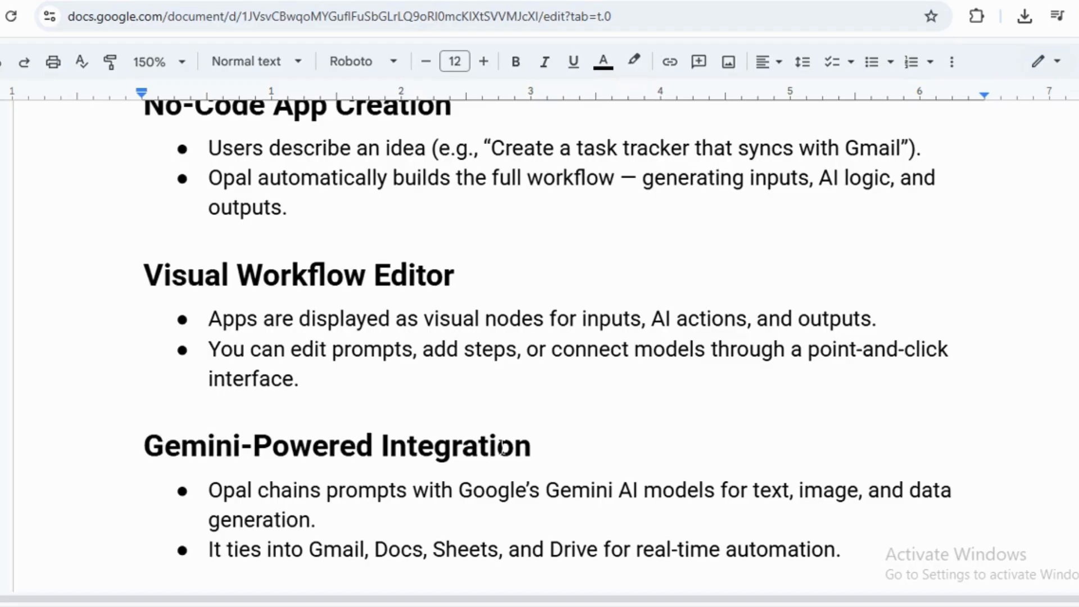
scroll(320, 455, down, 3)
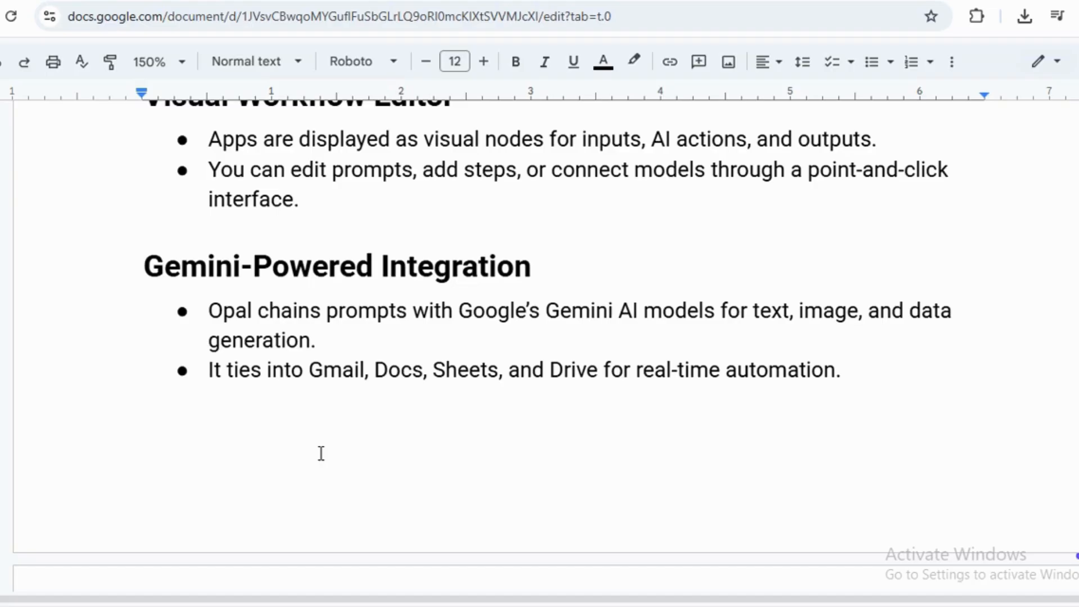
scroll(320, 453, down, 5)
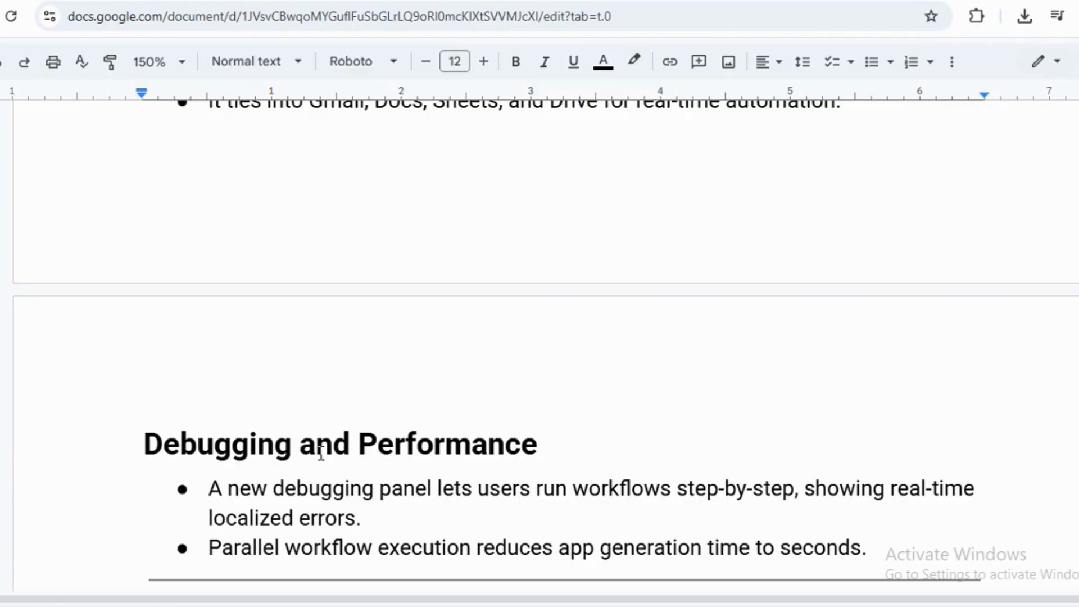
scroll(321, 454, down, 8)
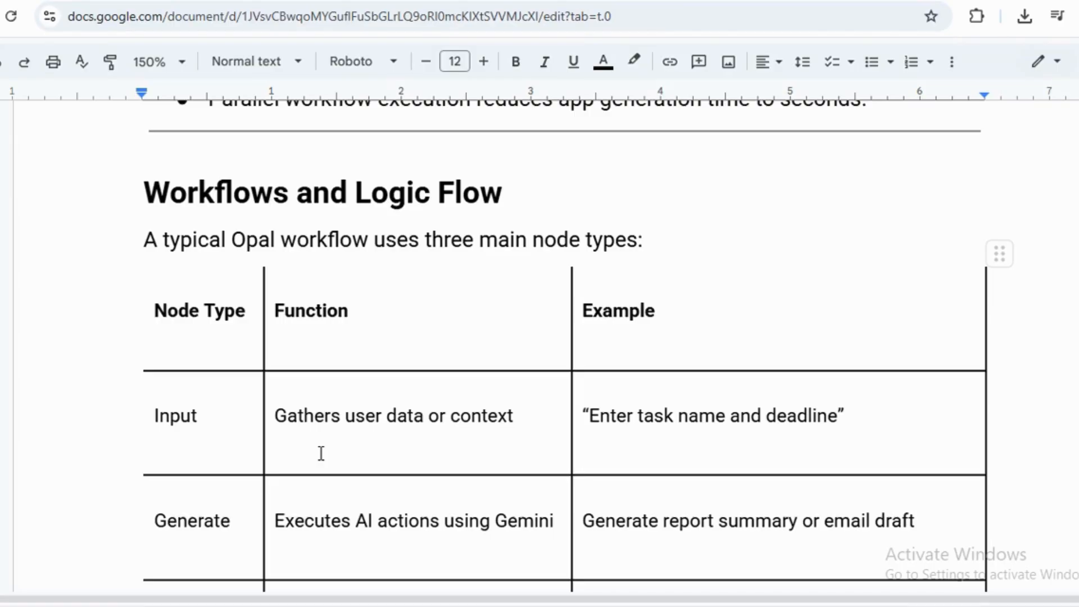
scroll(321, 454, down, 2)
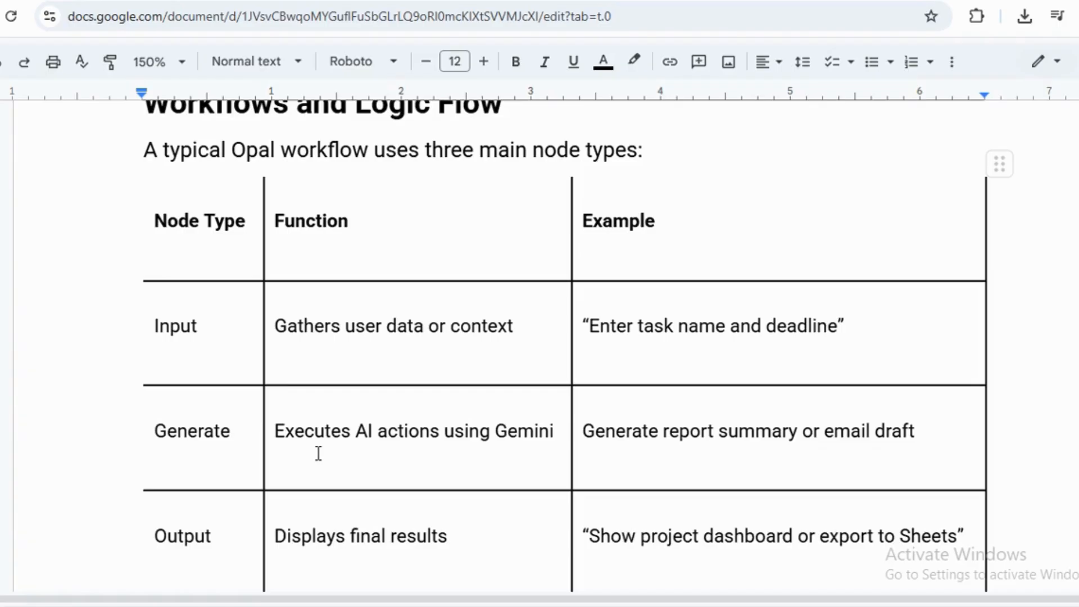
scroll(318, 454, down, 2)
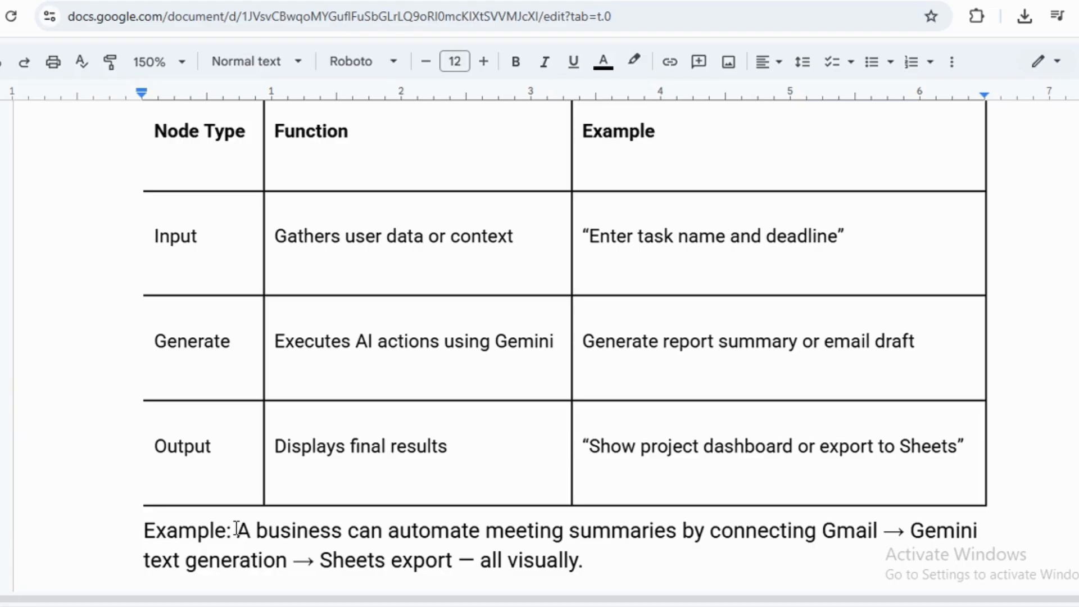
scroll(309, 492, down, 8)
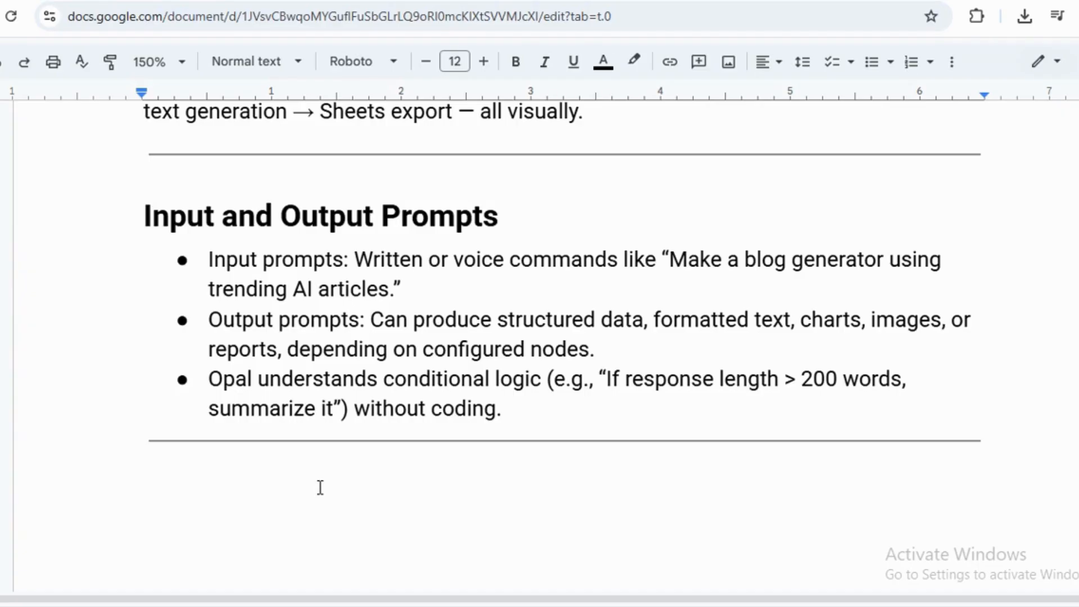
scroll(320, 486, down, 5)
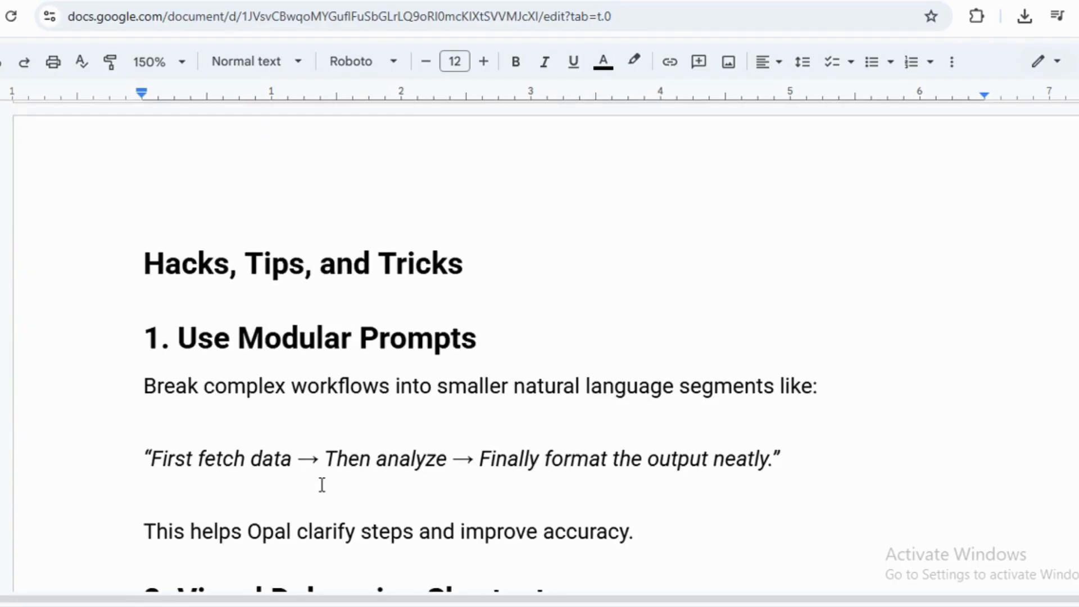
scroll(322, 484, down, 1)
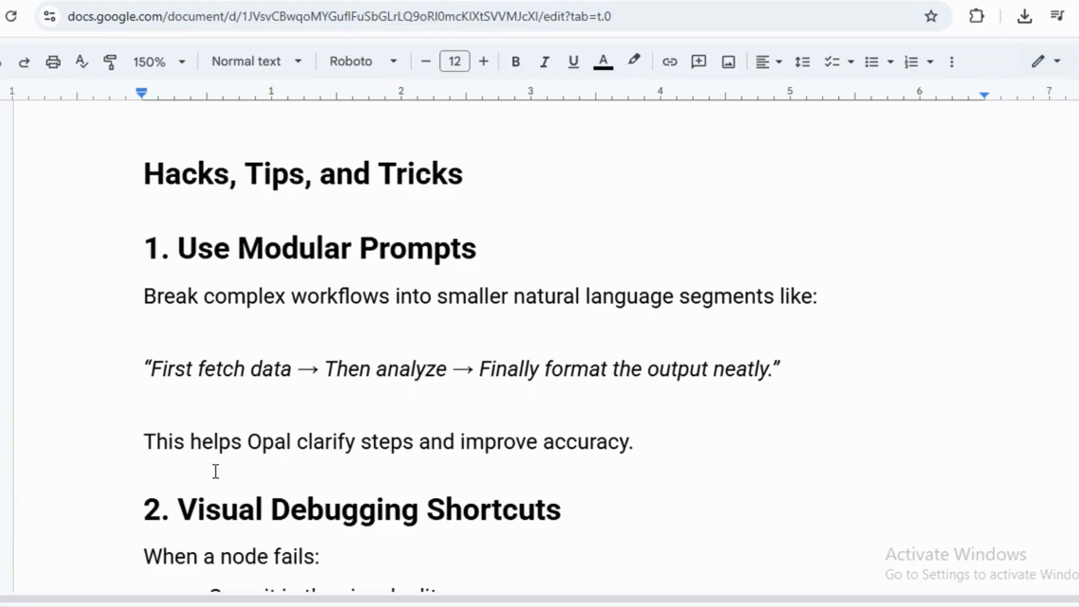
scroll(216, 471, down, 2)
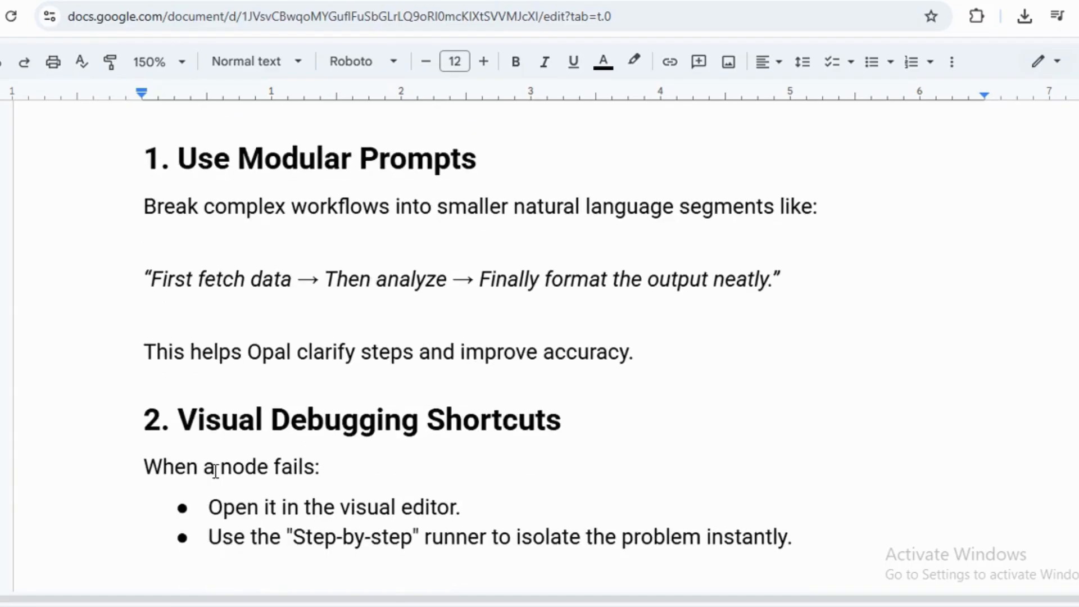
scroll(216, 470, down, 2)
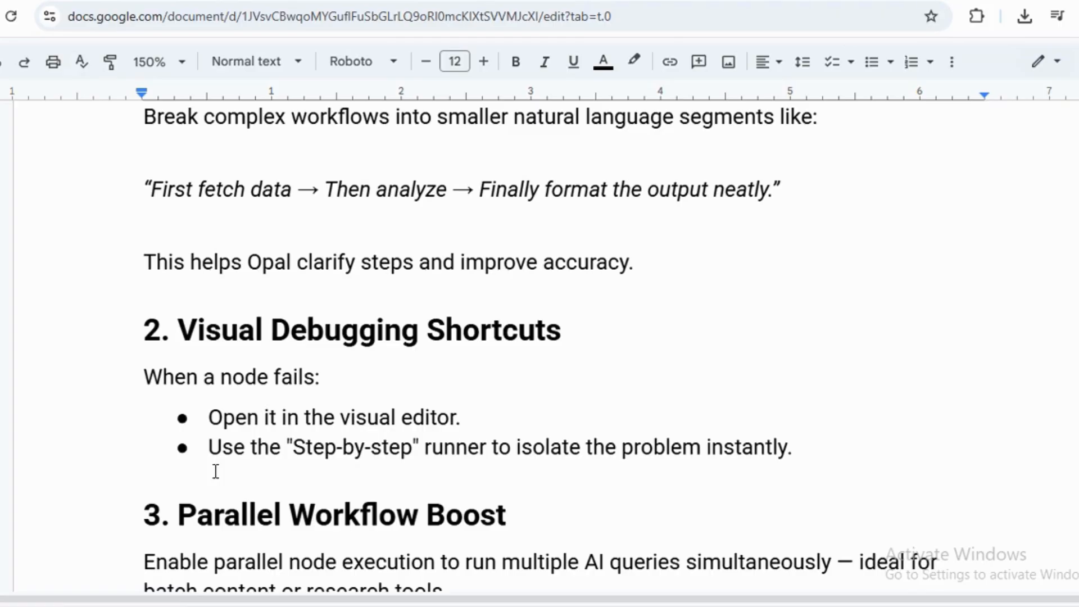
scroll(215, 471, down, 5)
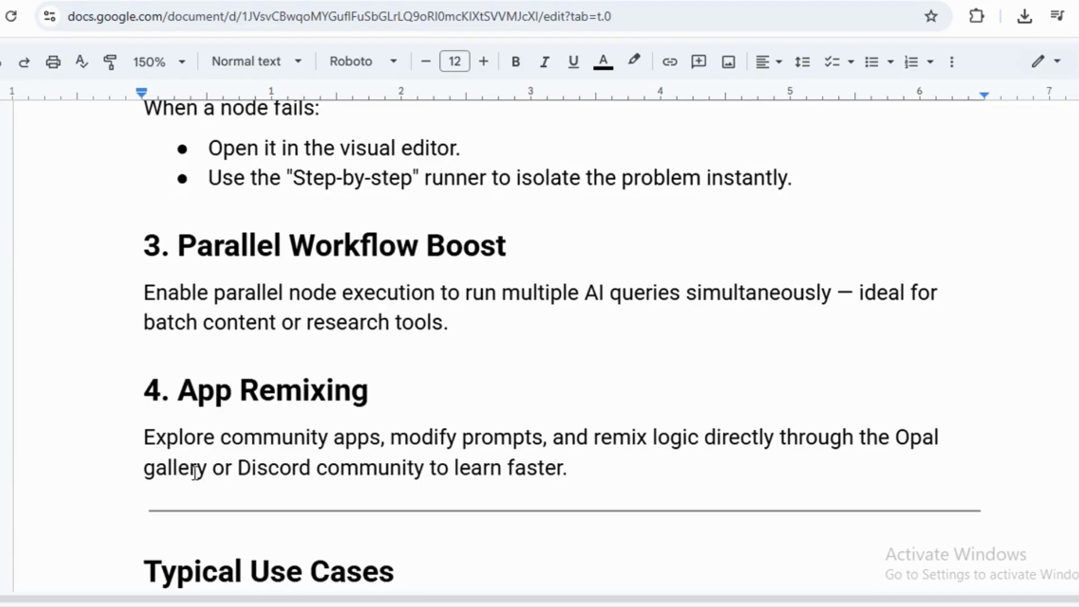
scroll(156, 462, down, 5)
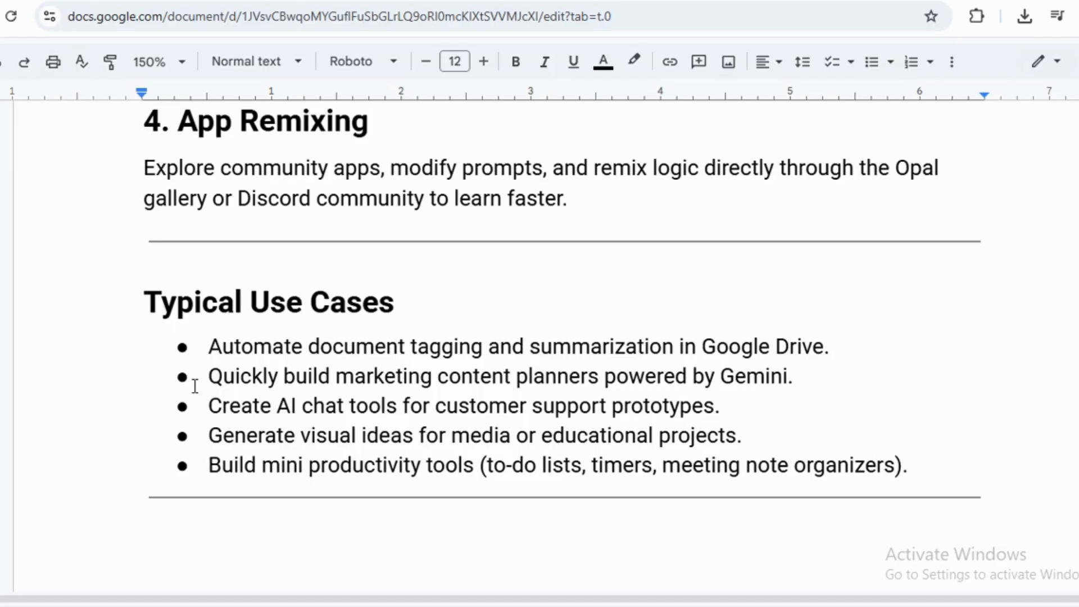
scroll(194, 387, down, 2)
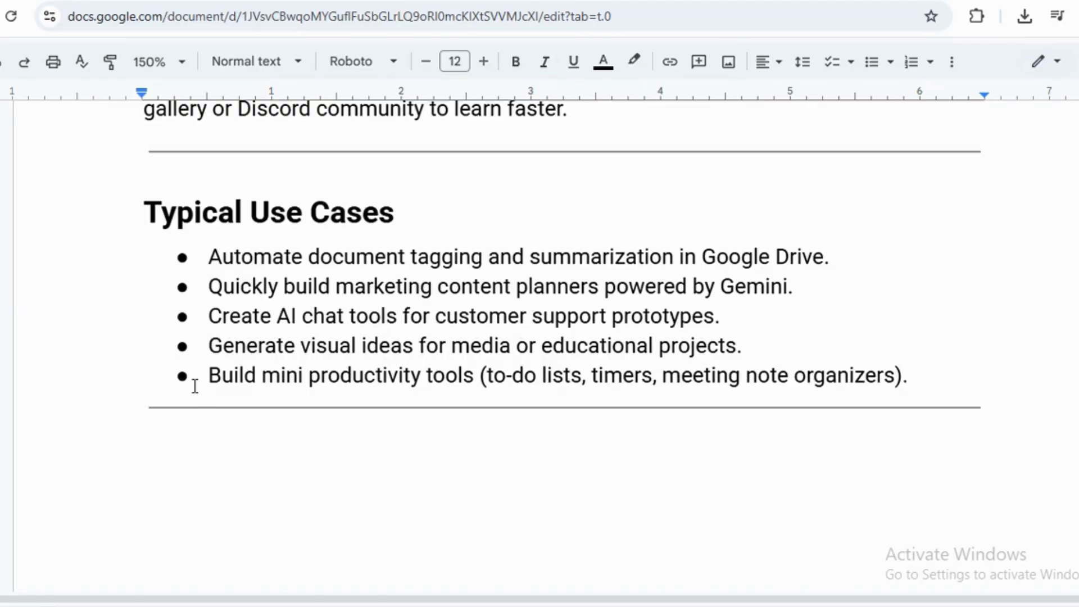
scroll(195, 387, down, 10)
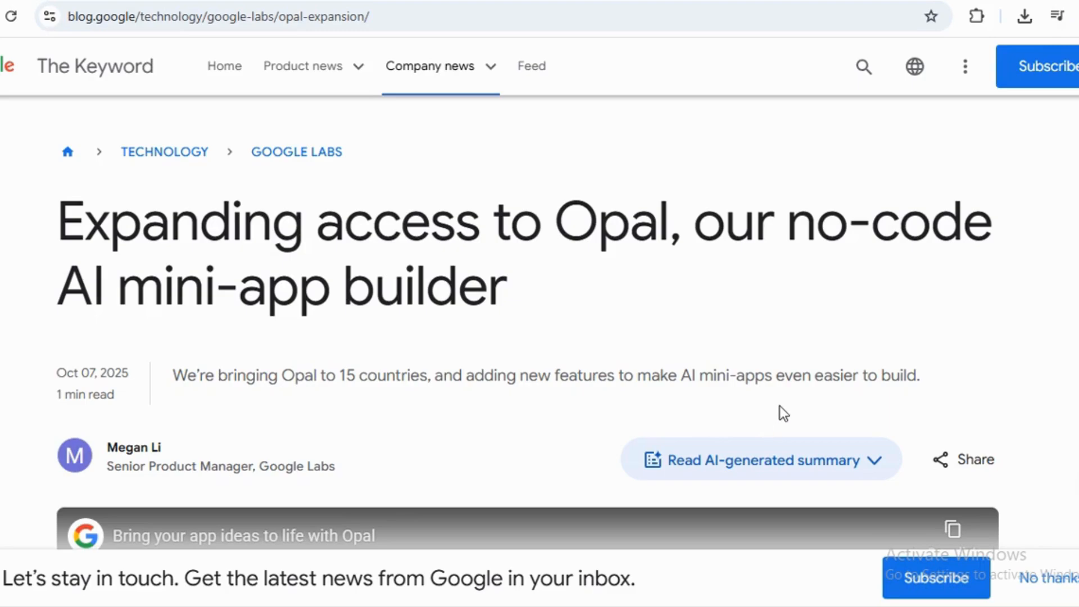
Scroll through the blog post about expanding access to Opal, reading the new debugging and performance features.
scroll(506, 397, down, 5)
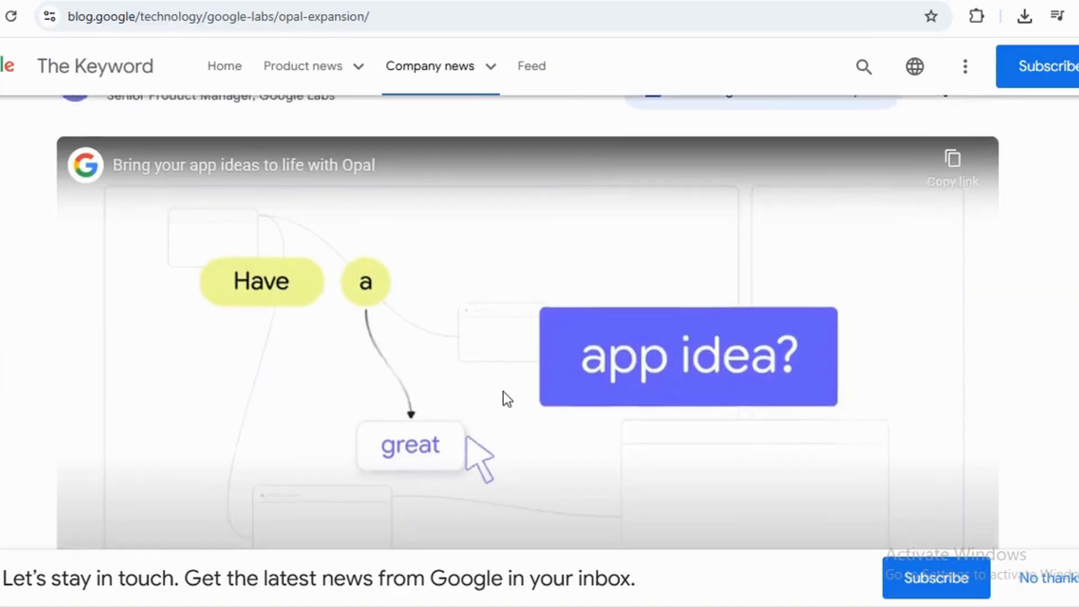
scroll(504, 397, down, 12)
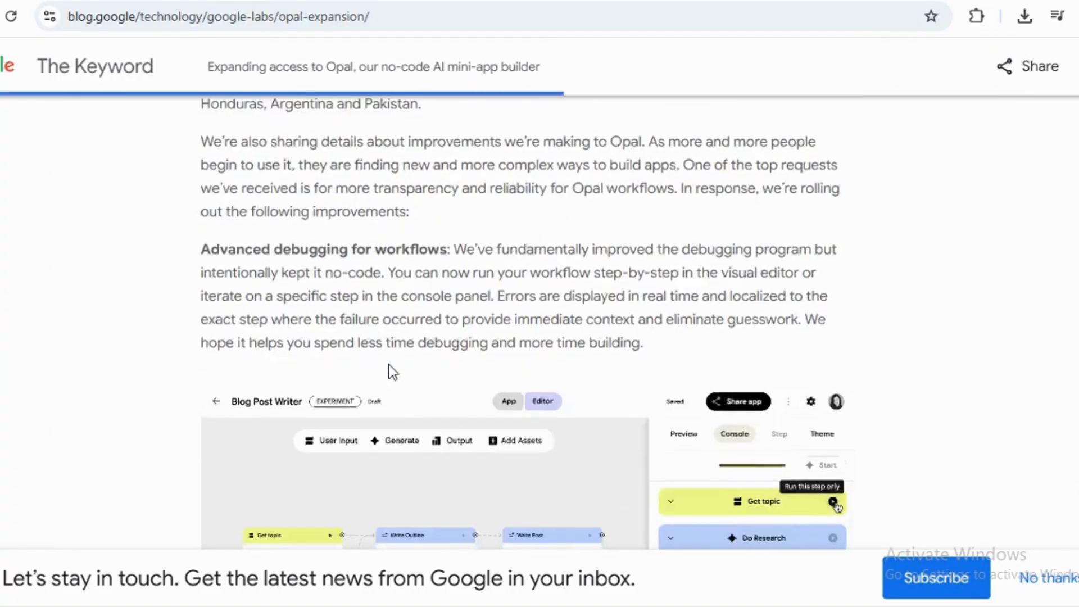
scroll(392, 372, down, 5)
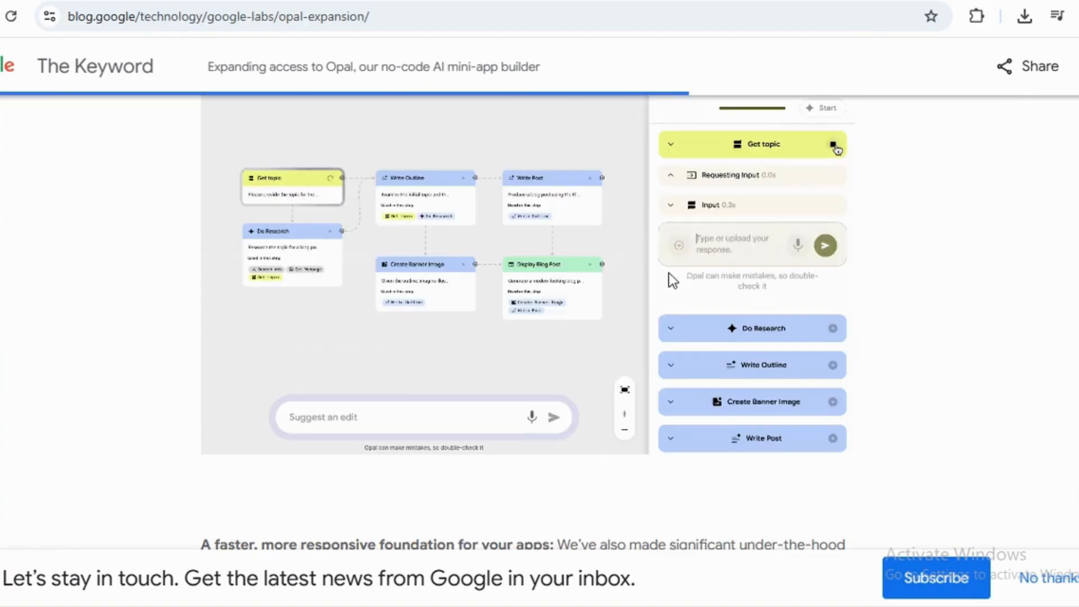
scroll(500, 393, down, 4)
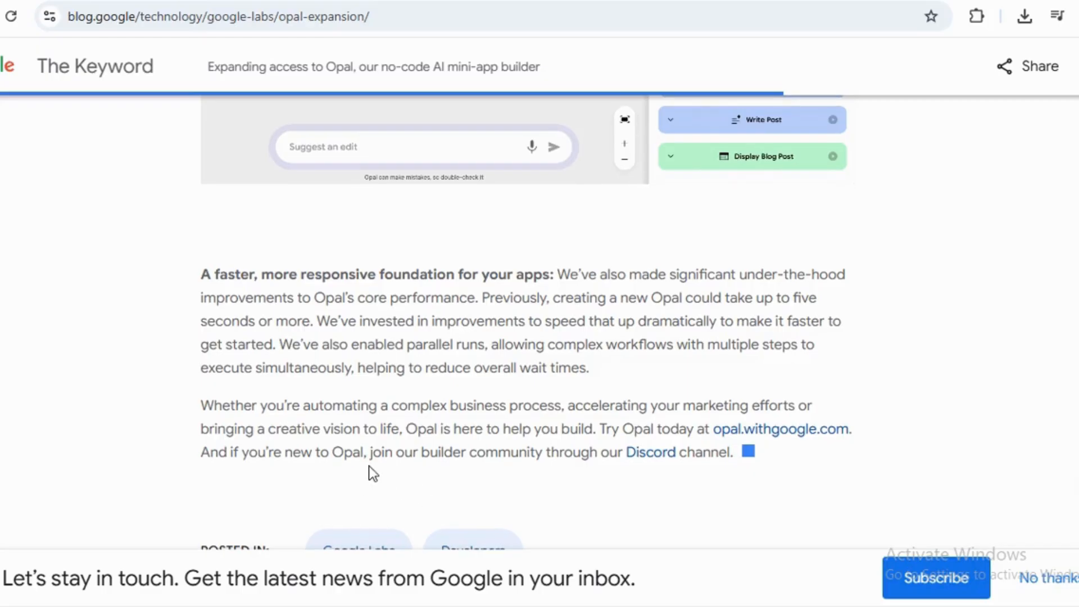
scroll(369, 466, down, 2)
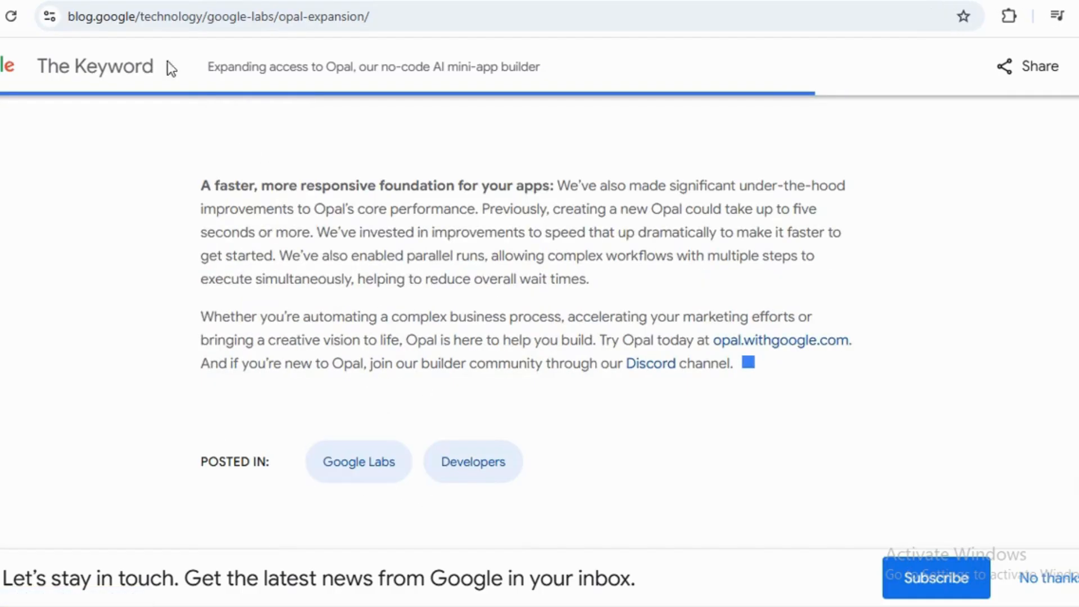
Switch to the Opal editor tab and start the test-case automation app in the preview panel.
click(241, 1)
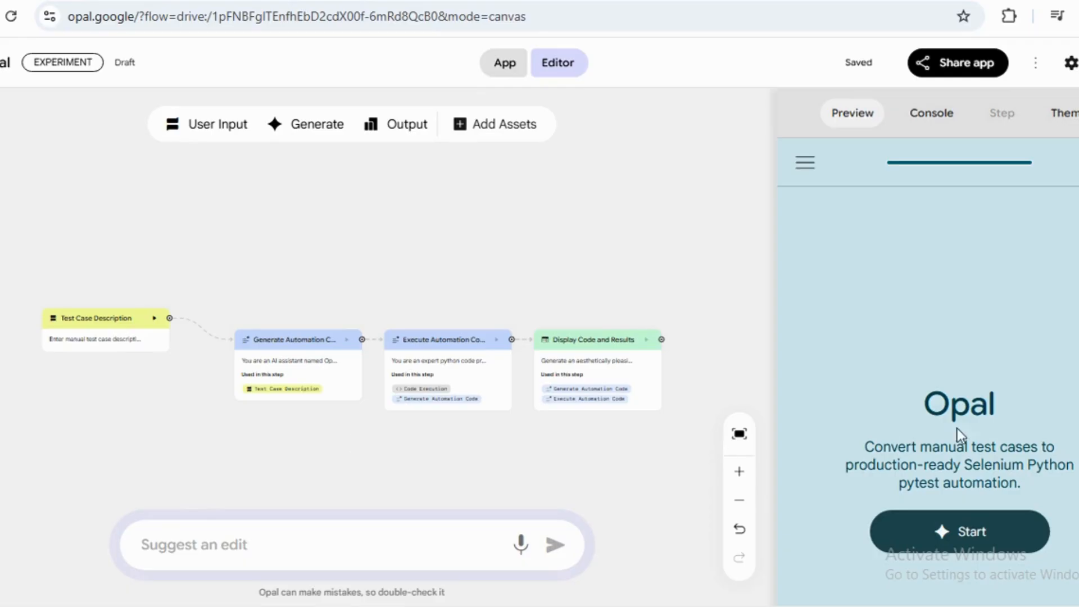
click(967, 537)
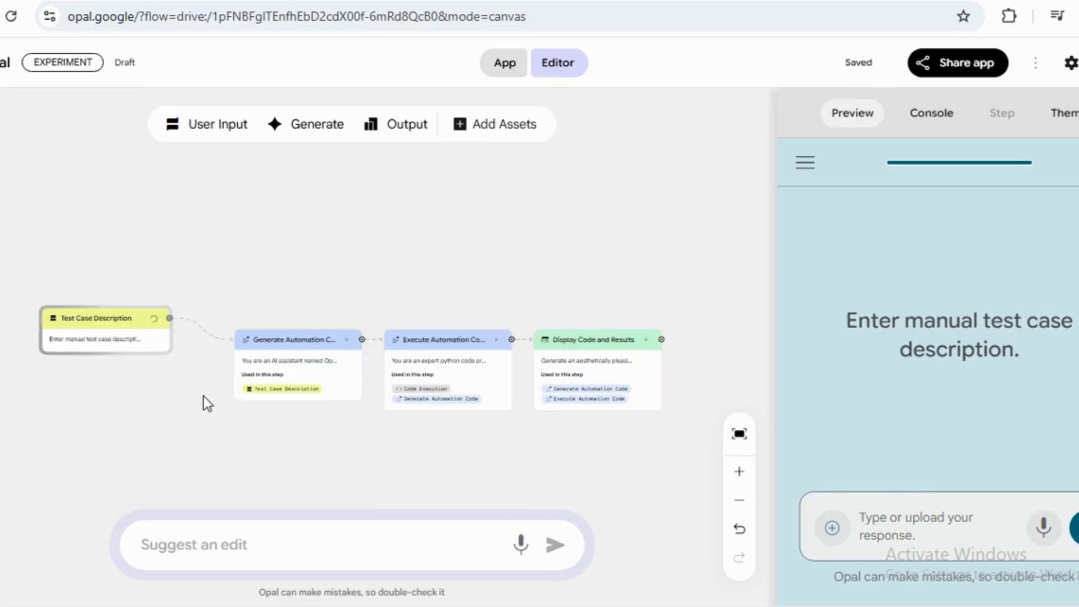
Zoom into the workflow canvas and open the Test Case Description input node's step details.
click(738, 475)
click(739, 475)
click(738, 474)
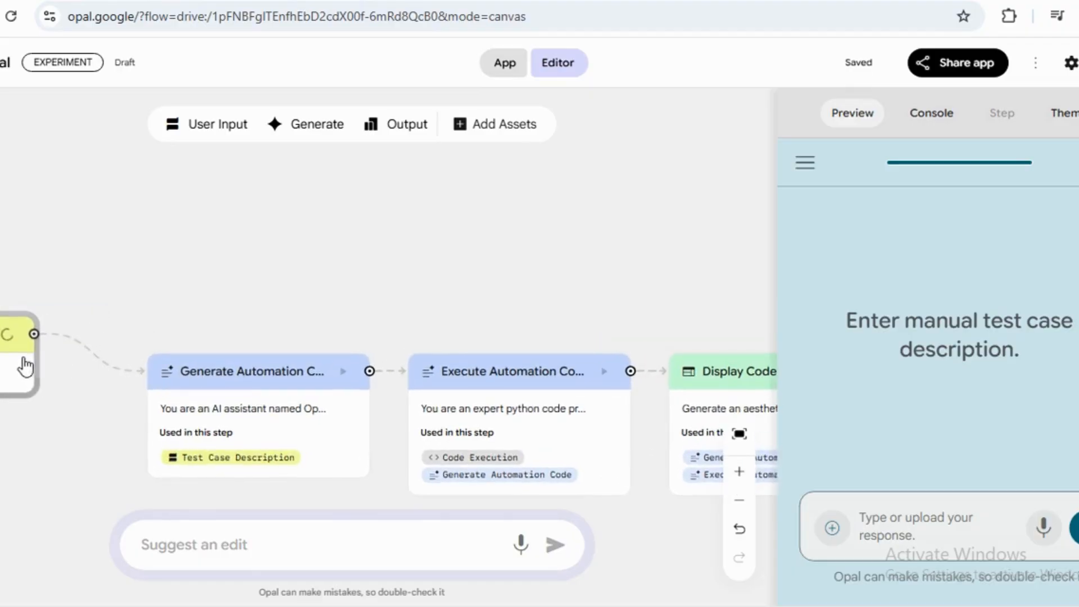
click(60, 366)
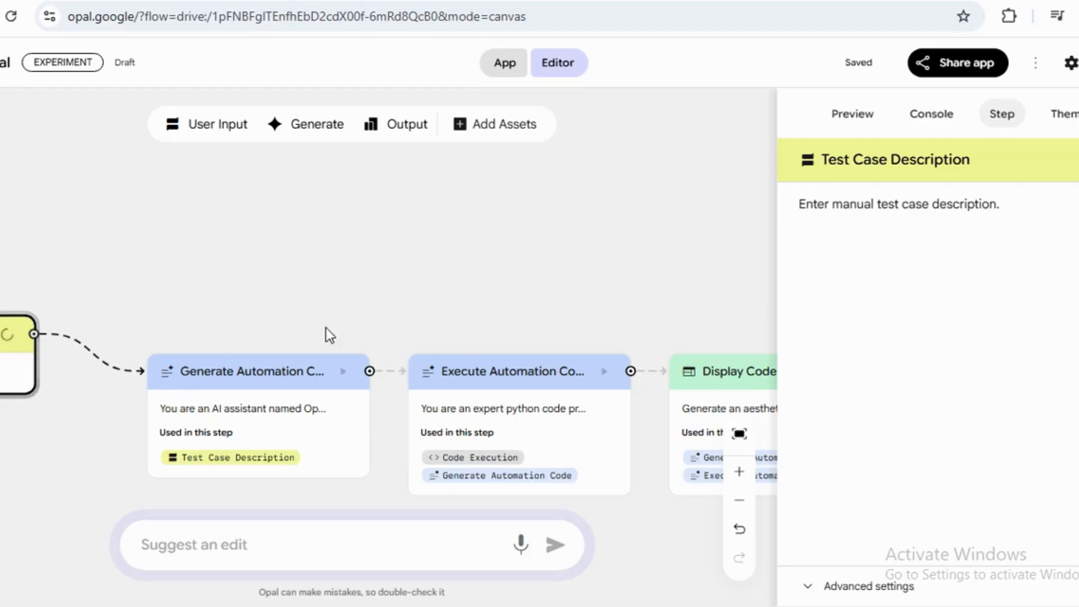
Open the Generate Automation Code node and read through its prompt.
click(243, 435)
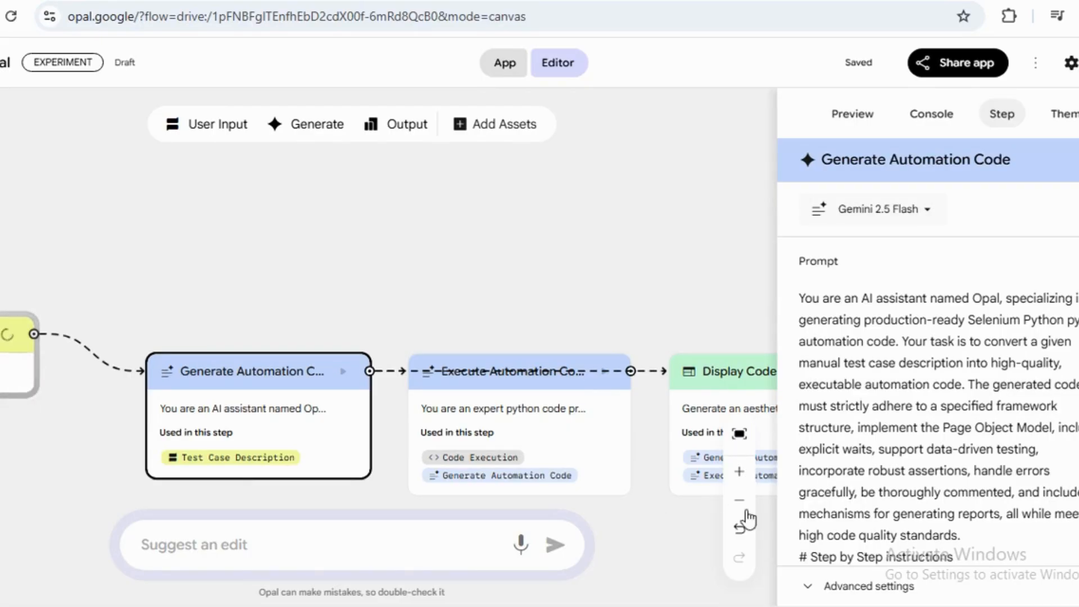
scroll(924, 464, down, 3)
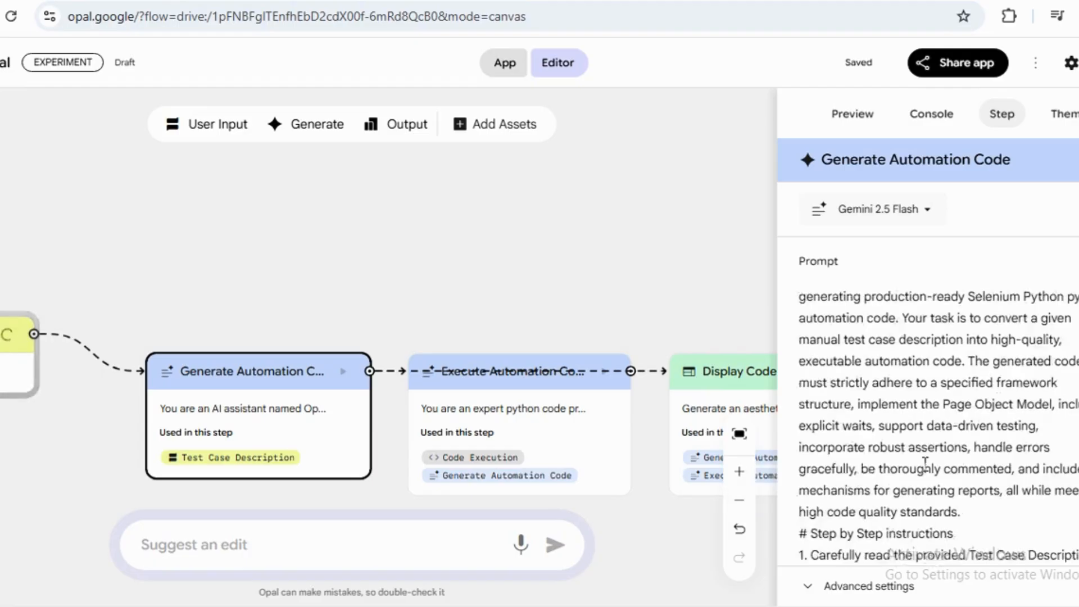
scroll(893, 483, down, 2)
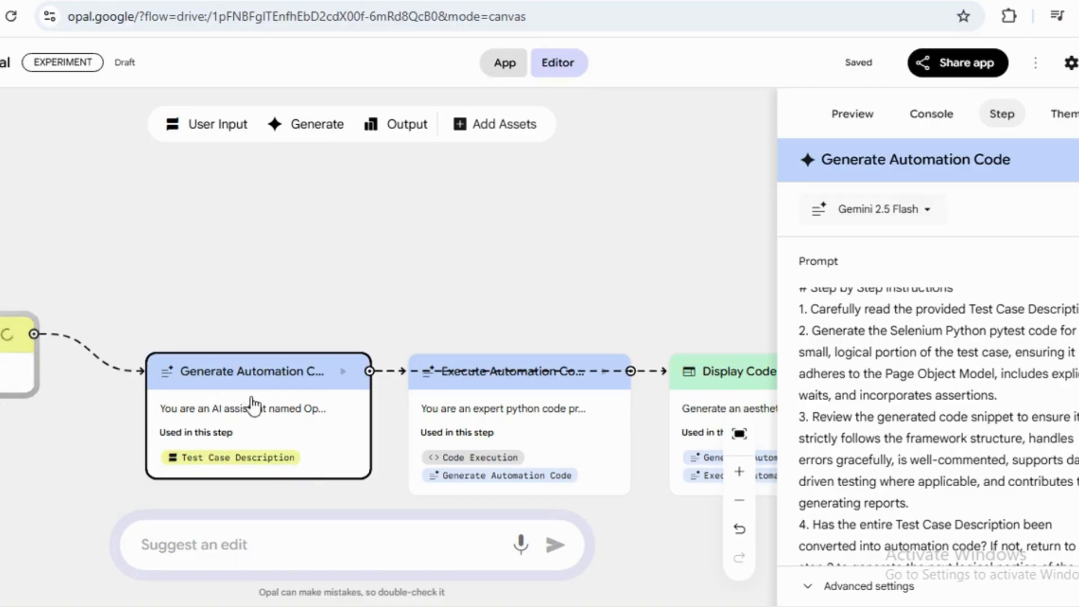
Zoom out on the canvas, open the Execute Automation Code node and read its prompt.
click(741, 505)
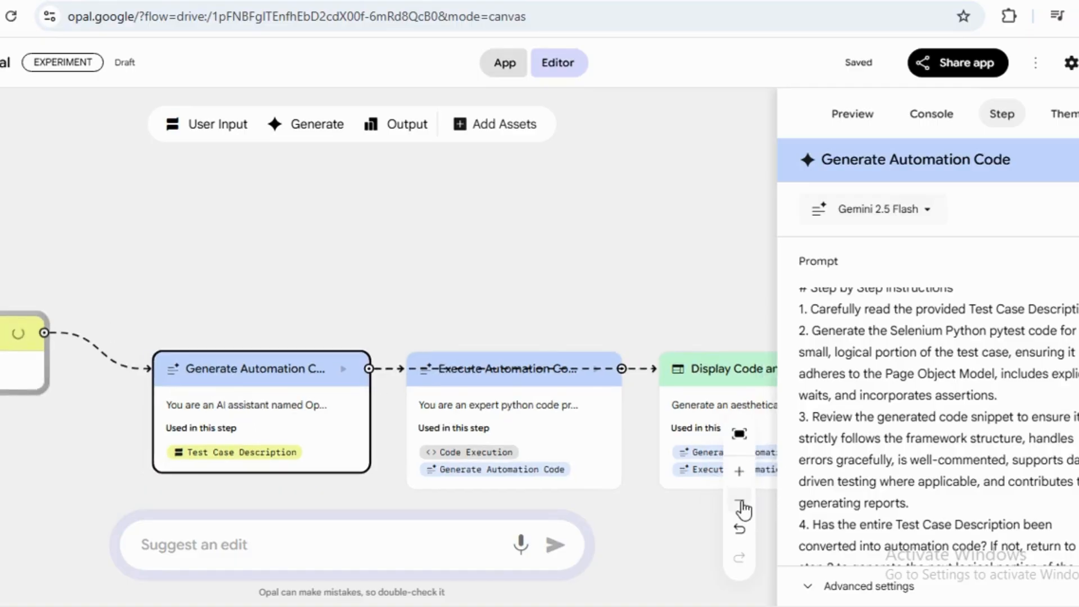
click(504, 407)
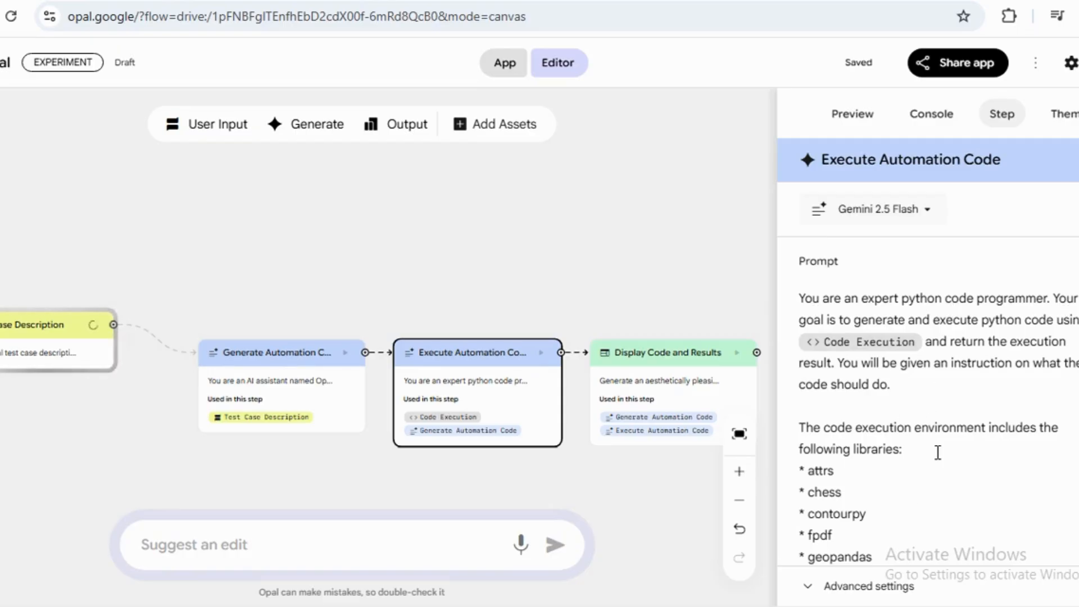
scroll(912, 506, down, 2)
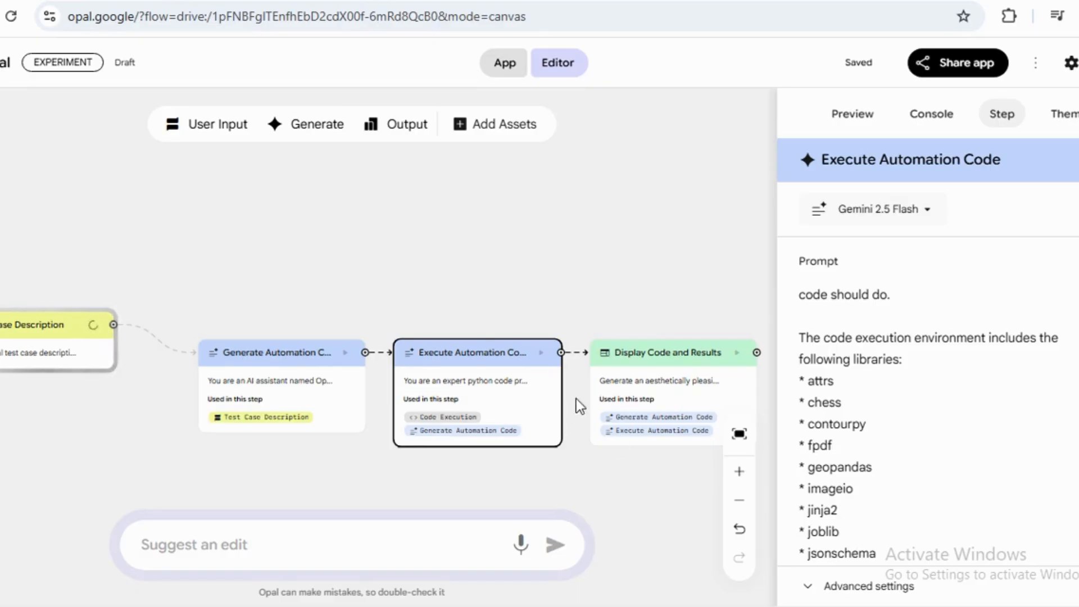
Open the Display Code and Results node and read its prompt.
click(630, 395)
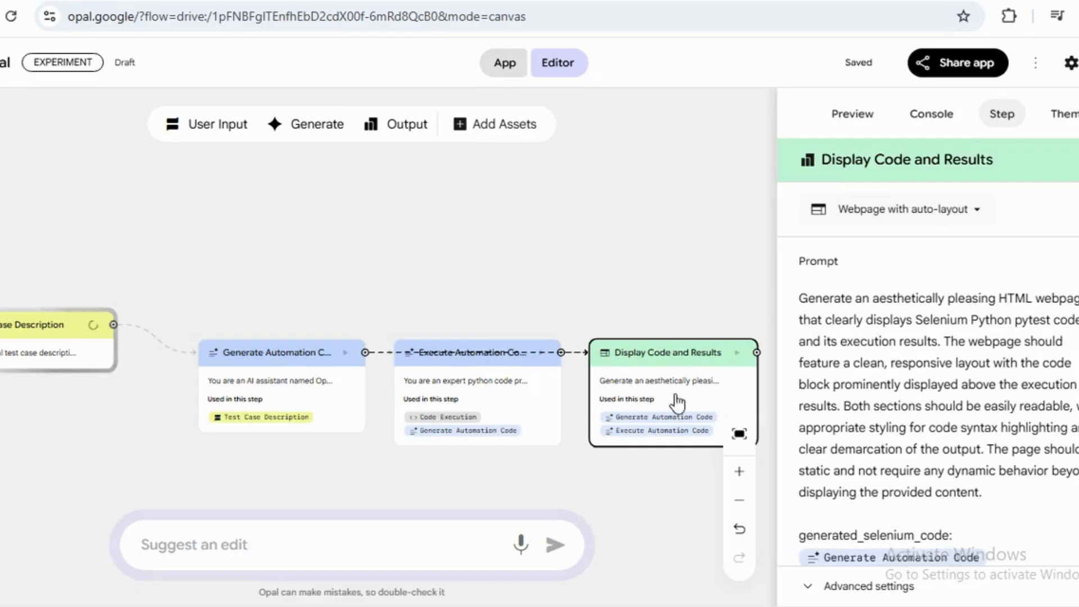
click(263, 538)
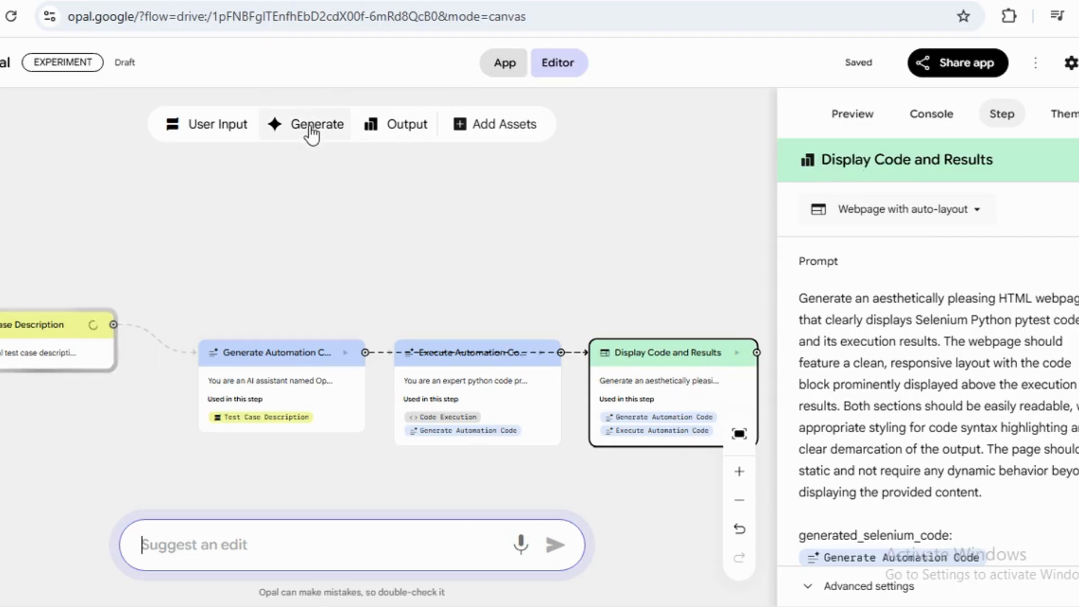
Add a new Generate step to the workflow canvas.
drag(307, 127, 846, 486)
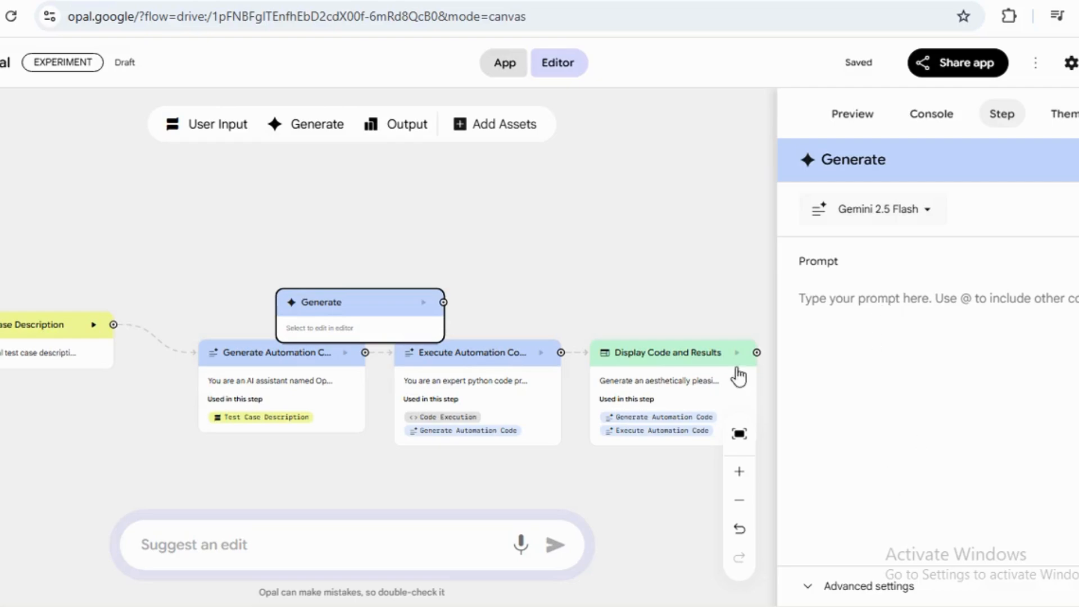
Switch to the preview and try submitting 'WRITE A TESTCASES FOR LOGIN PAGE' in the app's response field.
click(852, 117)
click(916, 529)
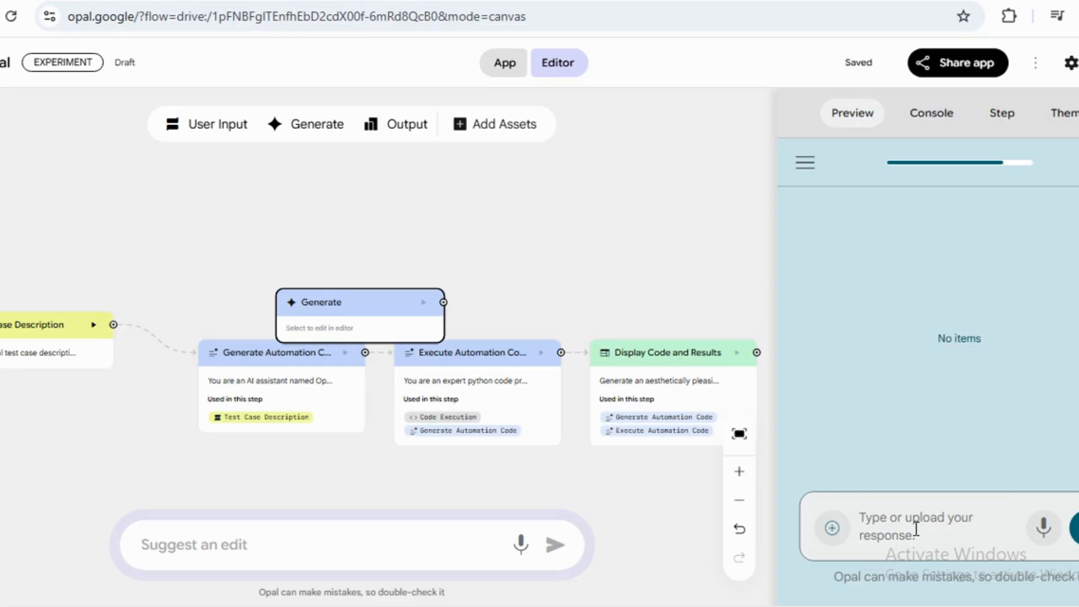
text(WRITE )
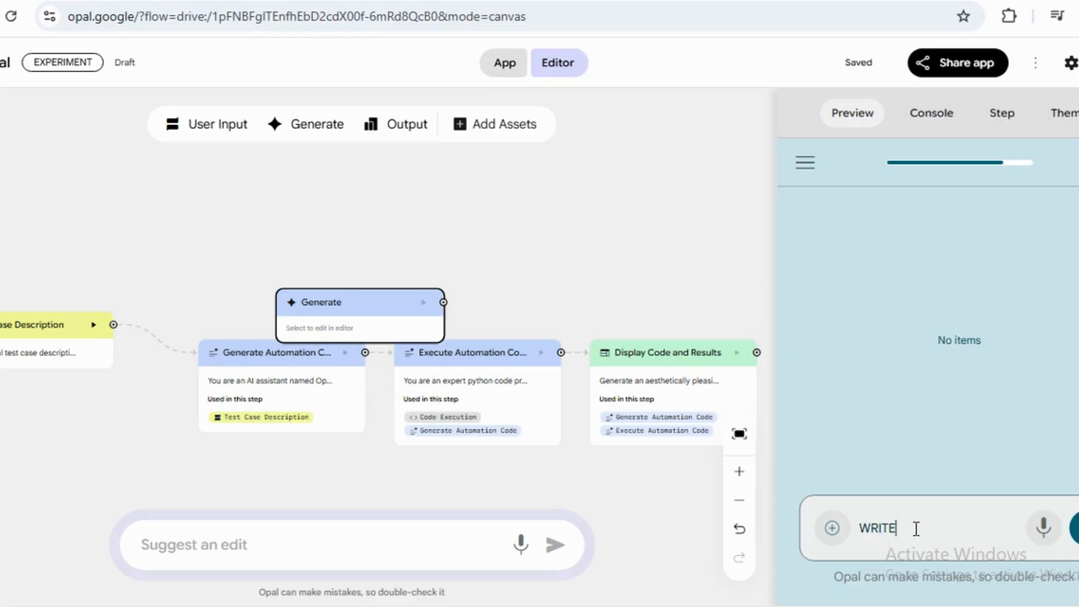
text(A TESTCASES FO )
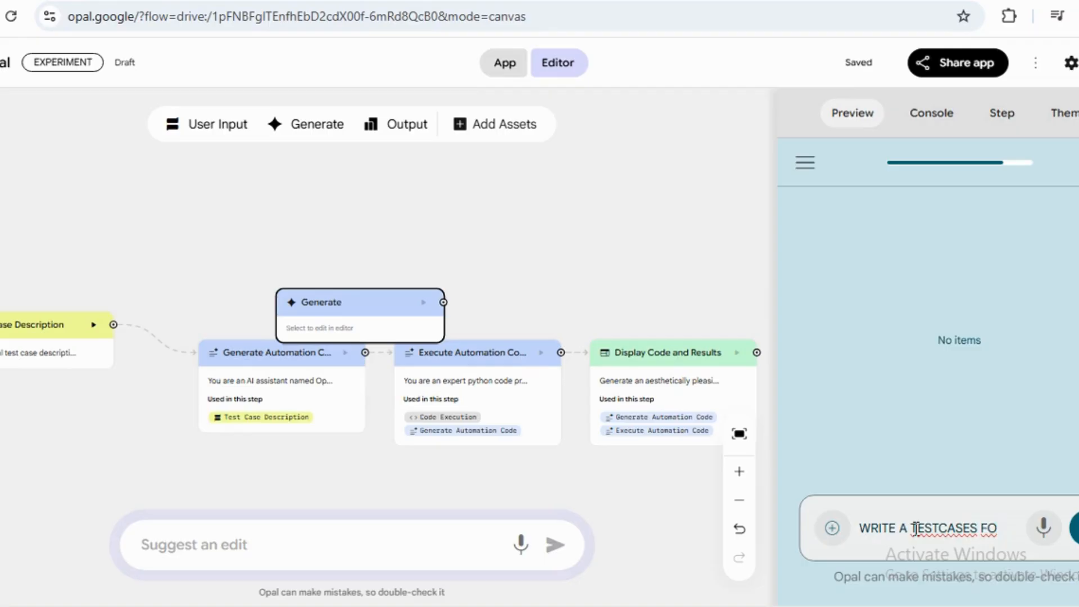
text(R LO)
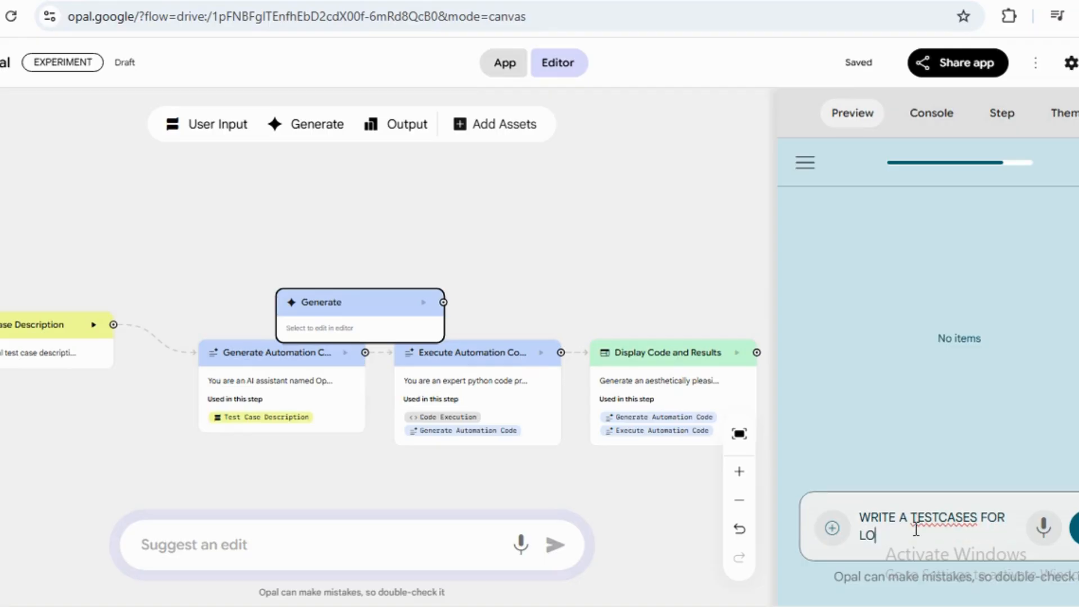
text(GIN PAGE)
key(Return)
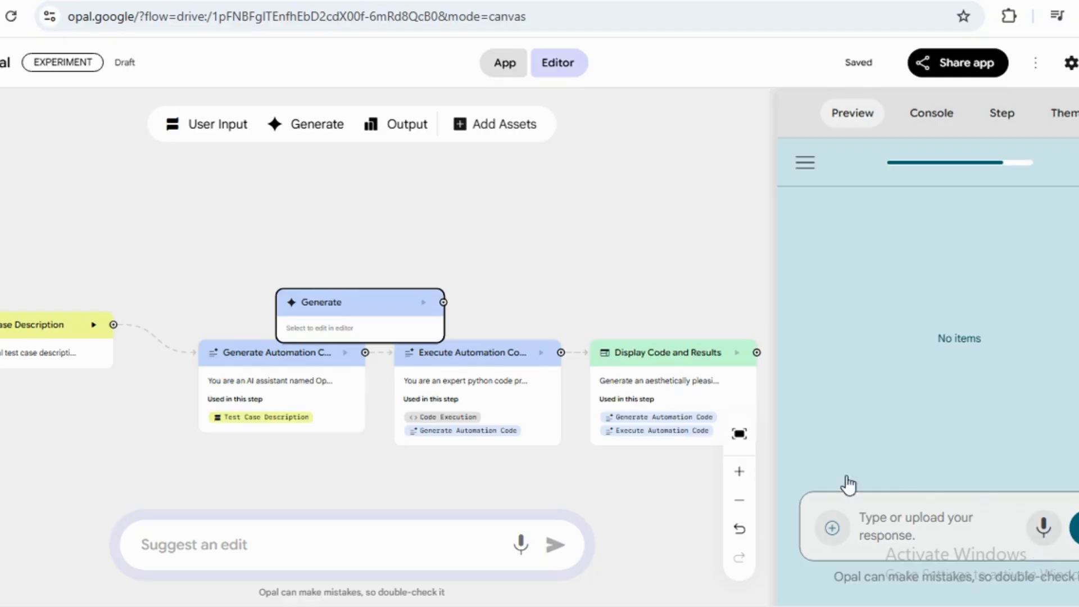
Allow microphone access while visiting the site and start the app again in the preview.
click(865, 515)
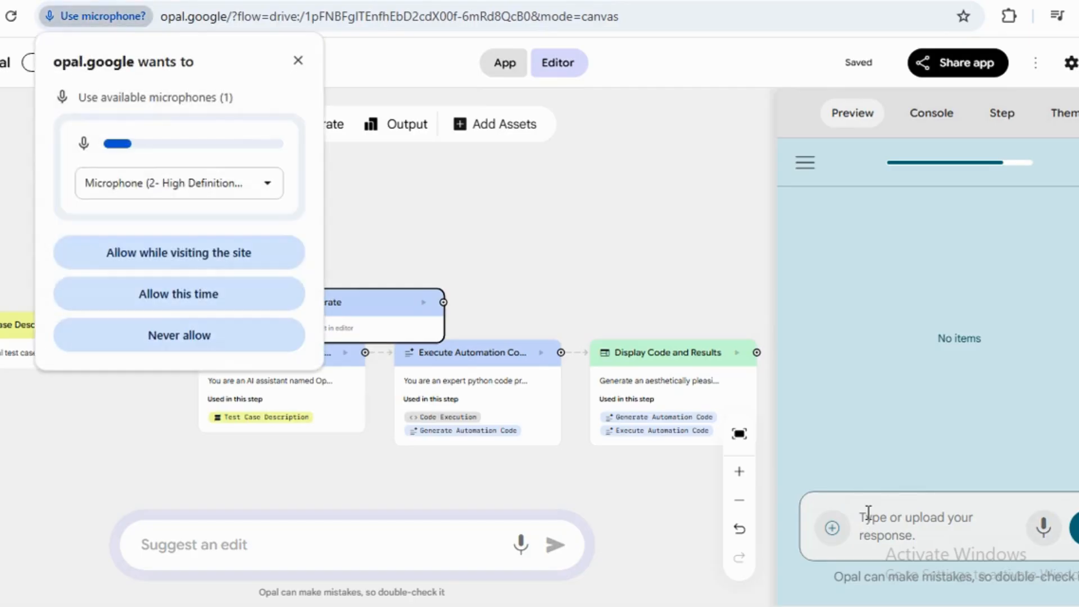
click(144, 251)
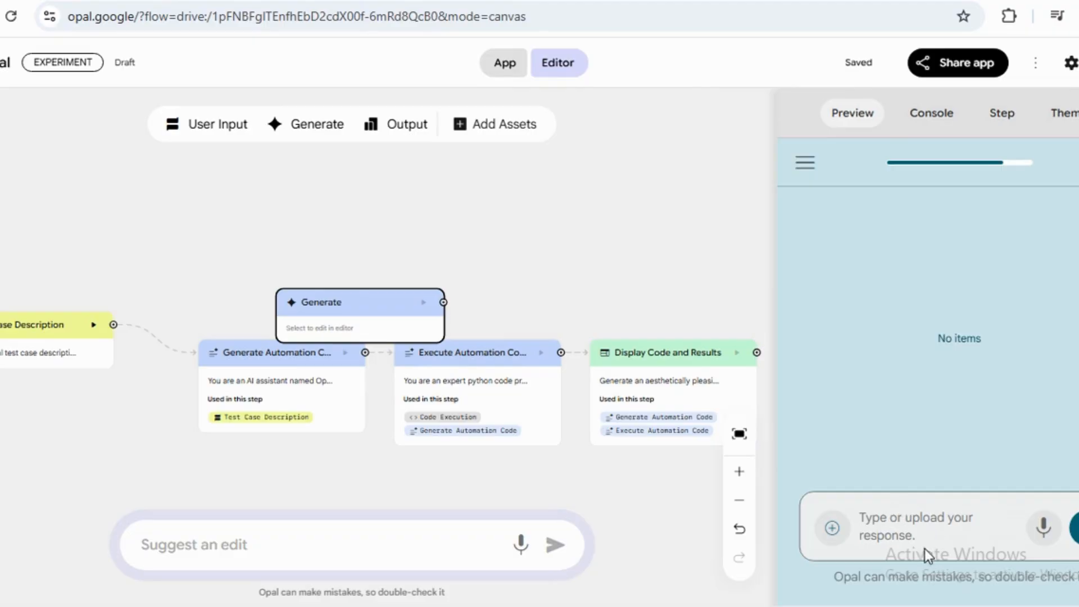
click(1078, 163)
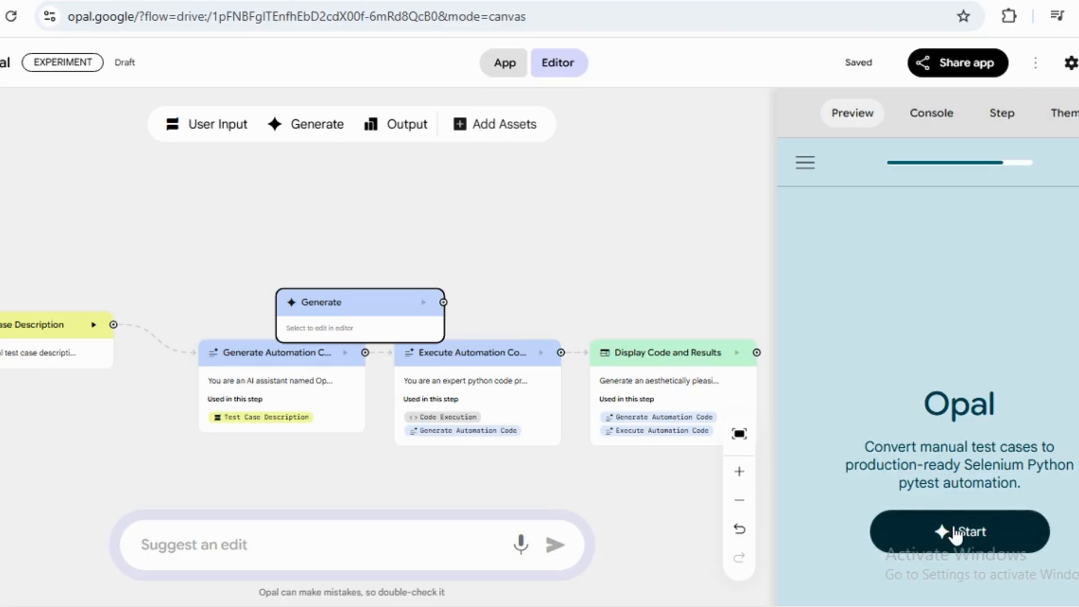
click(955, 530)
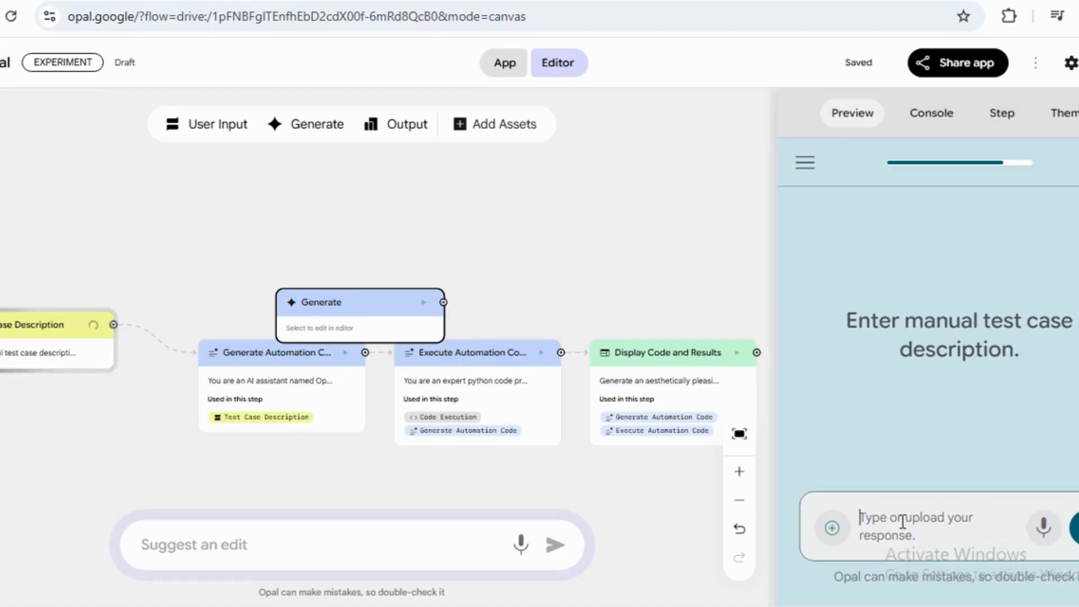
Try running the app with the test case 'ENTER THE EMAIL INTO THE EMAIL TEXTBOX AND PASSWORD INTO PASSWORD TEXTBOX AND FINALLY CLICK ON LOGIN BUTTON'.
text(ENTER THE EMAI)
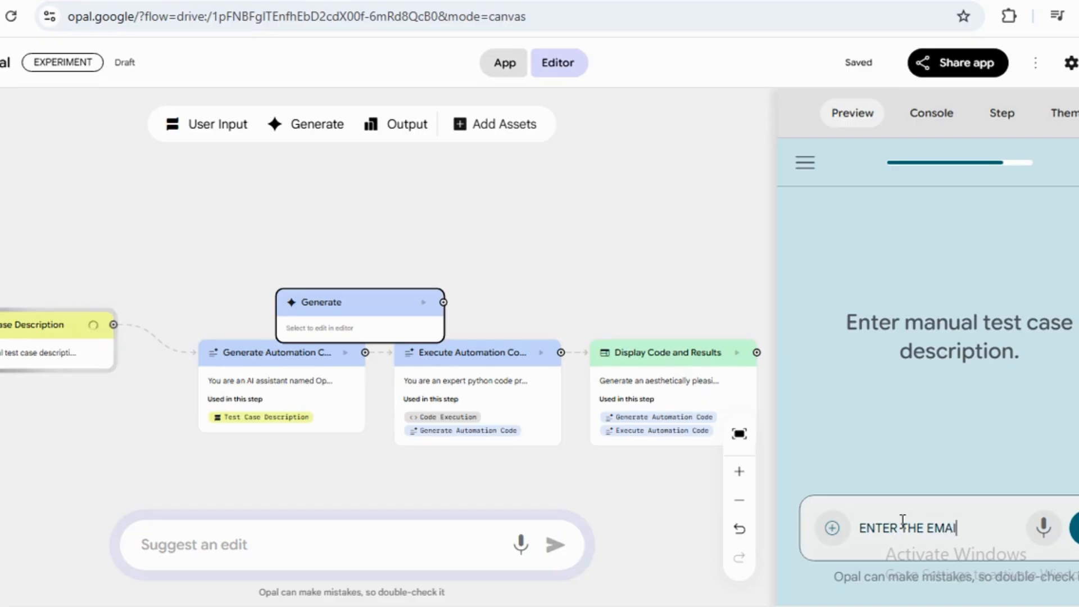
text(L INTO THE EMAIL TEXTBOX)
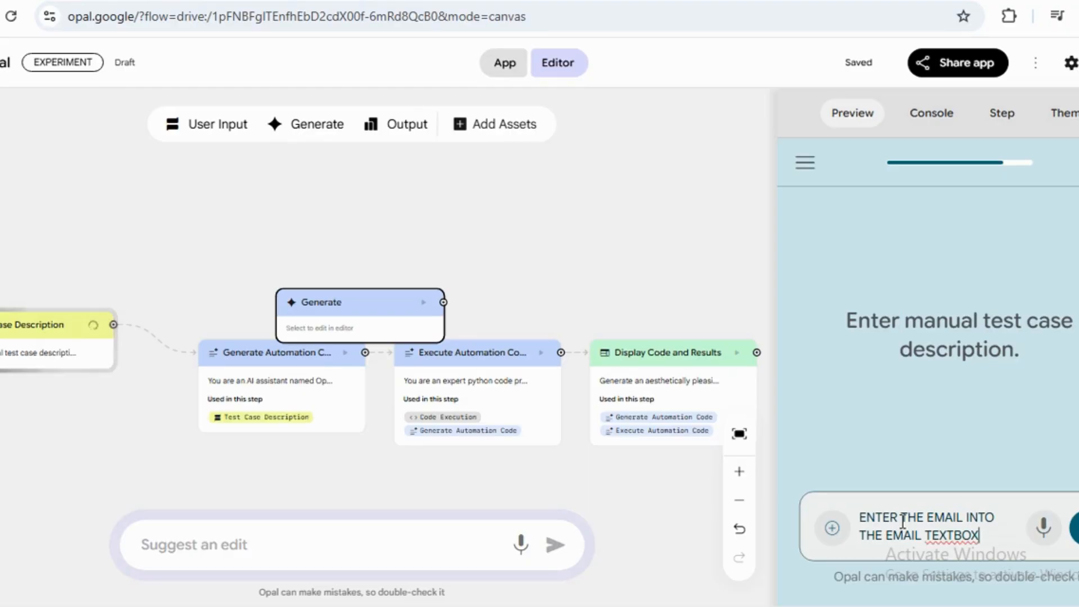
text(PASSWORD INTO PASSW)
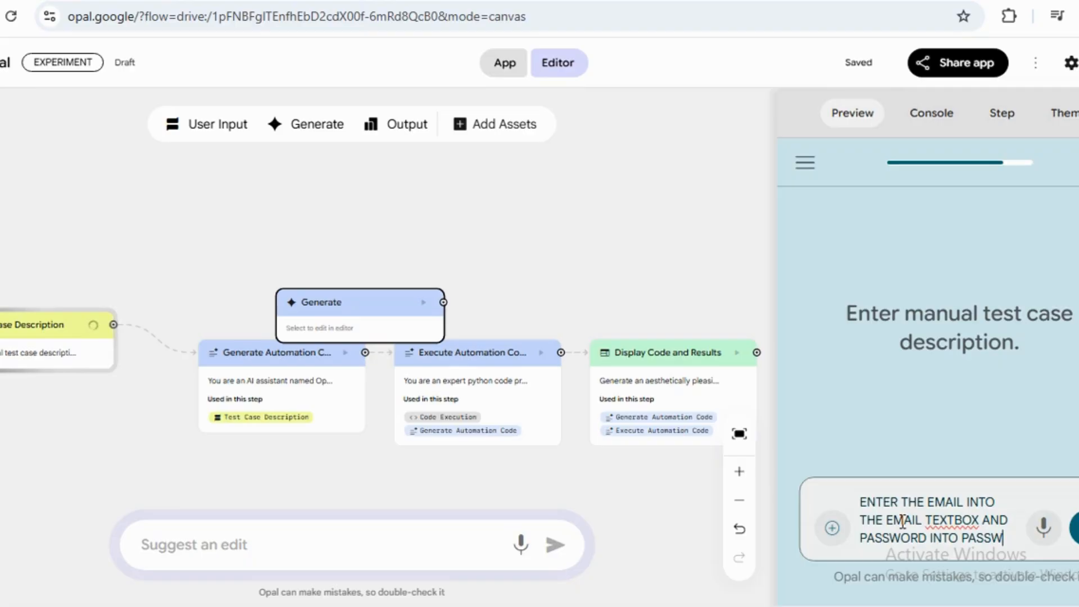
text(R)
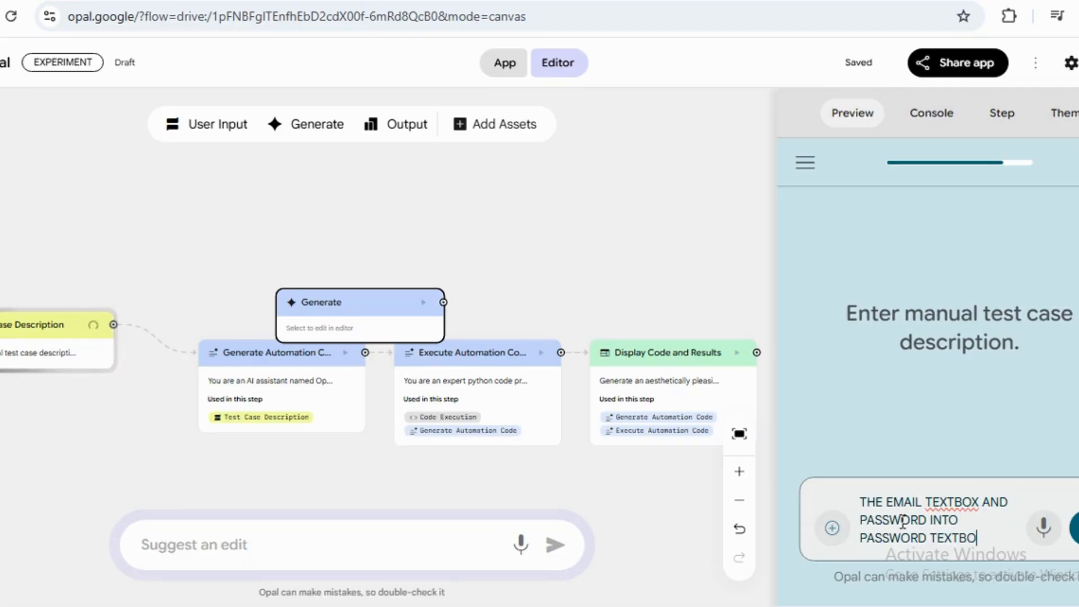
text(FINALLY CLICK O)
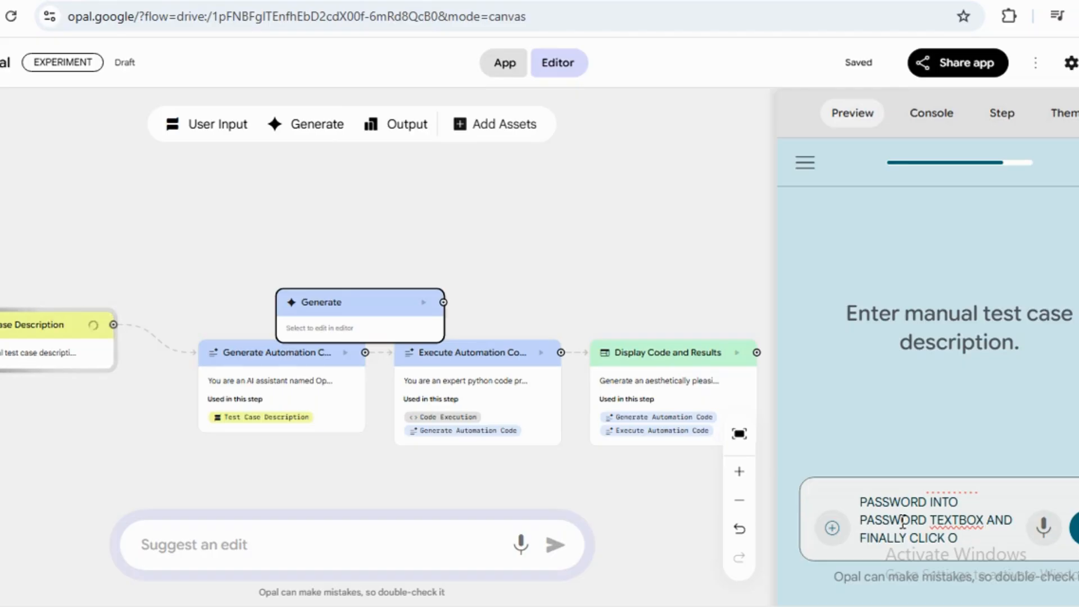
text(GIN BUTTON)
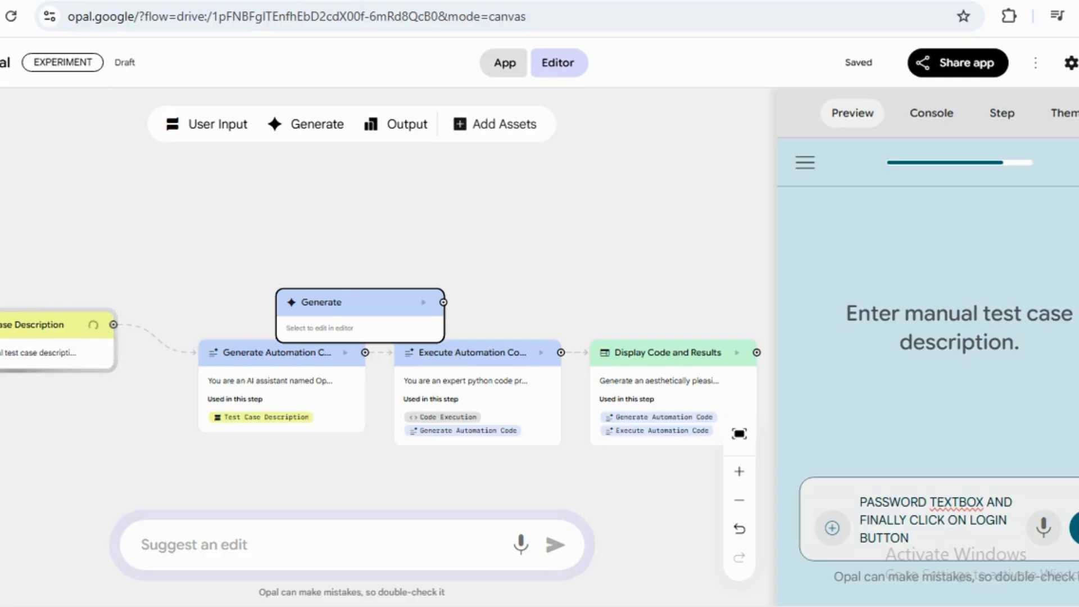
key(Return)
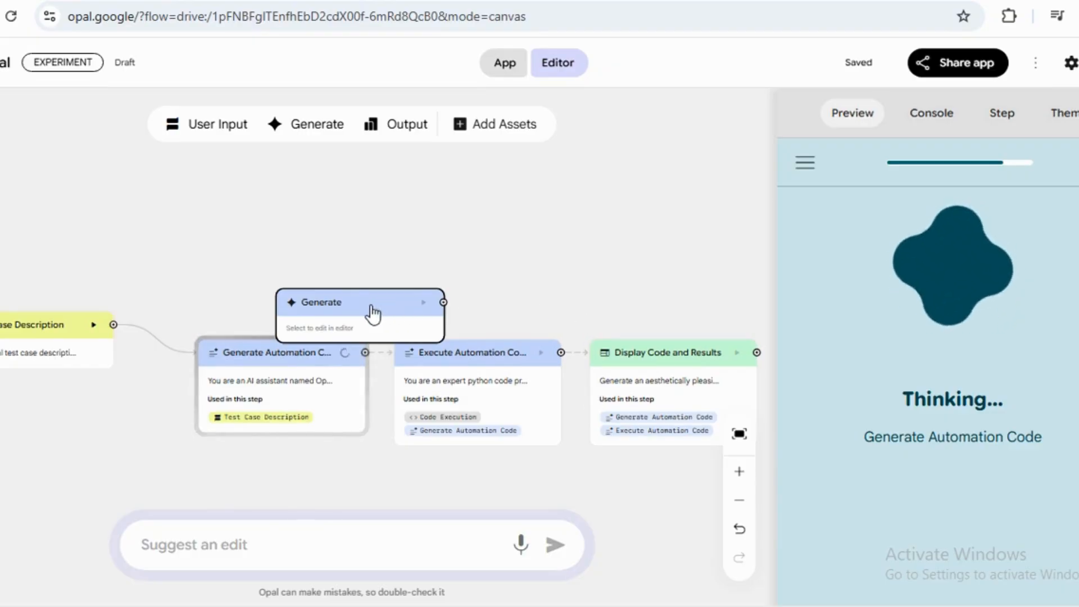
Move the unconnected Generate node higher on the canvas and dismiss the webpage generation error.
drag(373, 311, 405, 248)
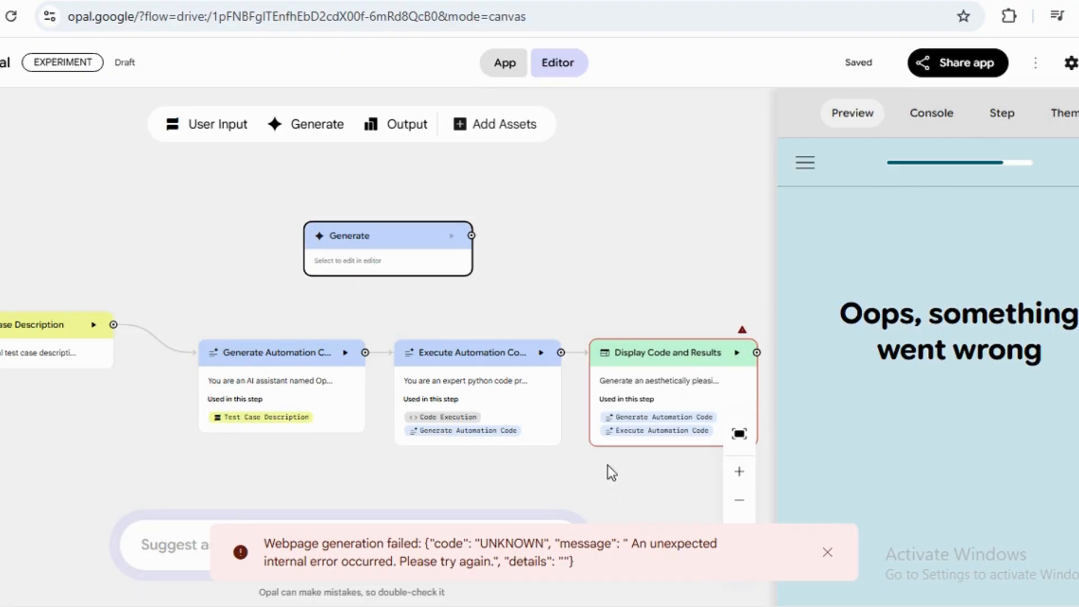
click(827, 553)
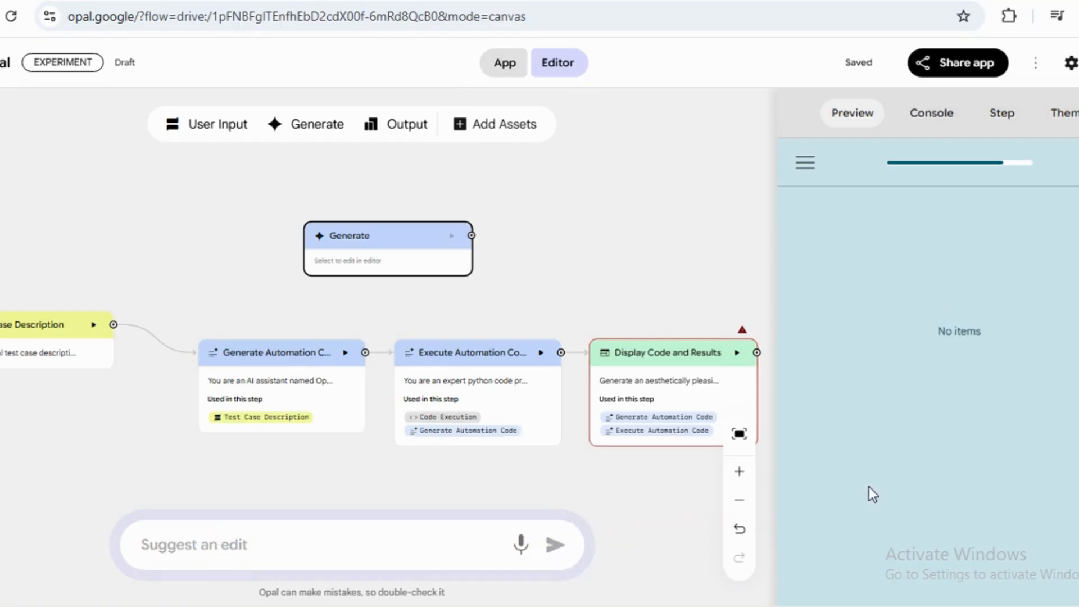
Restart the app from its start screen in the preview.
triple_click(970, 560)
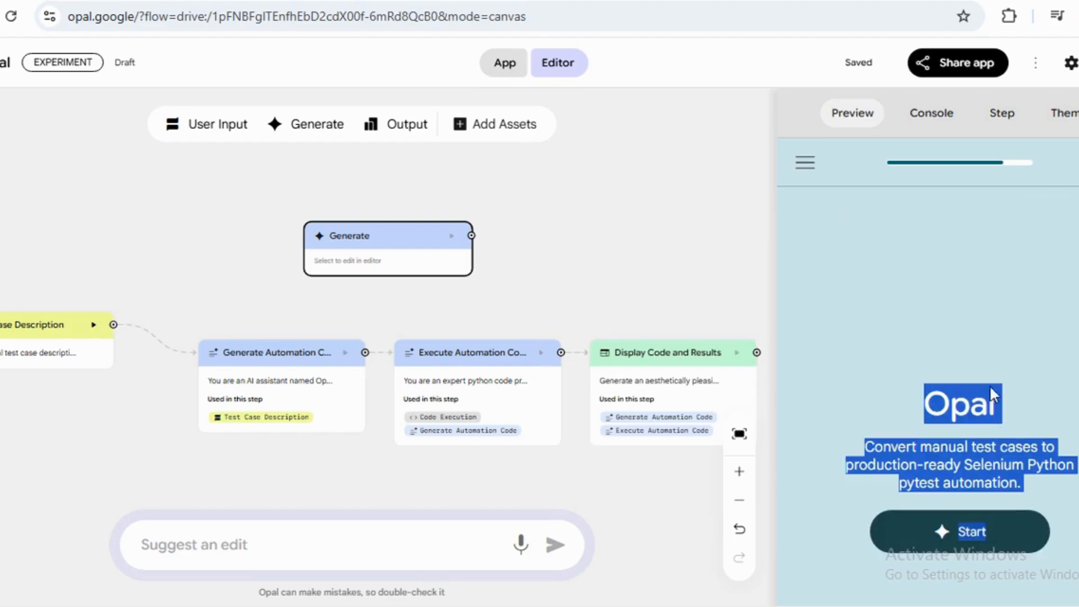
click(969, 534)
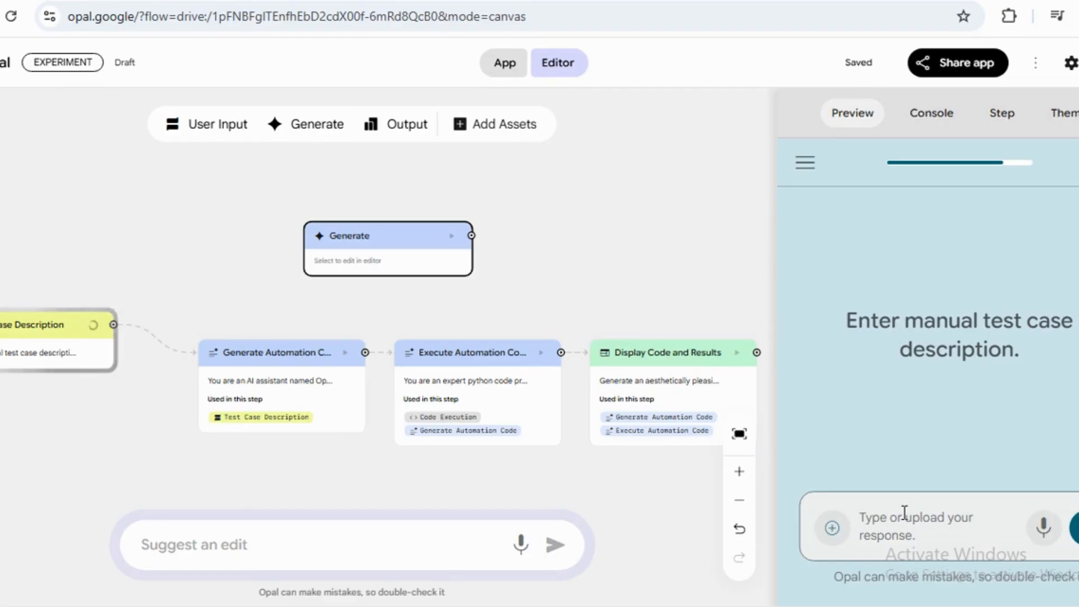
text(CRE)
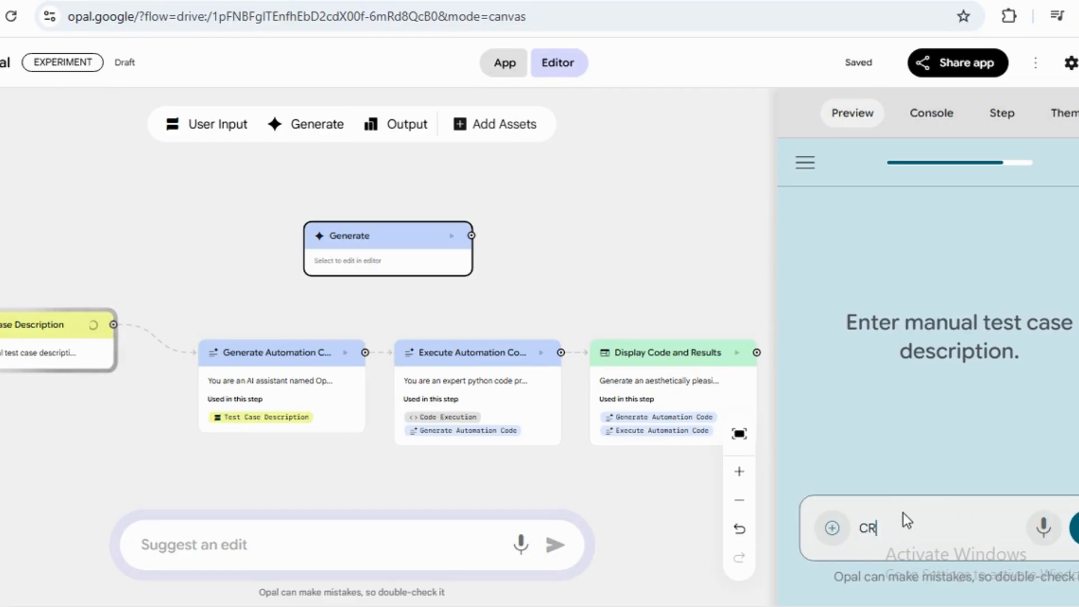
key(BackSpace)
key(BackSpace)
key(BackSpace)
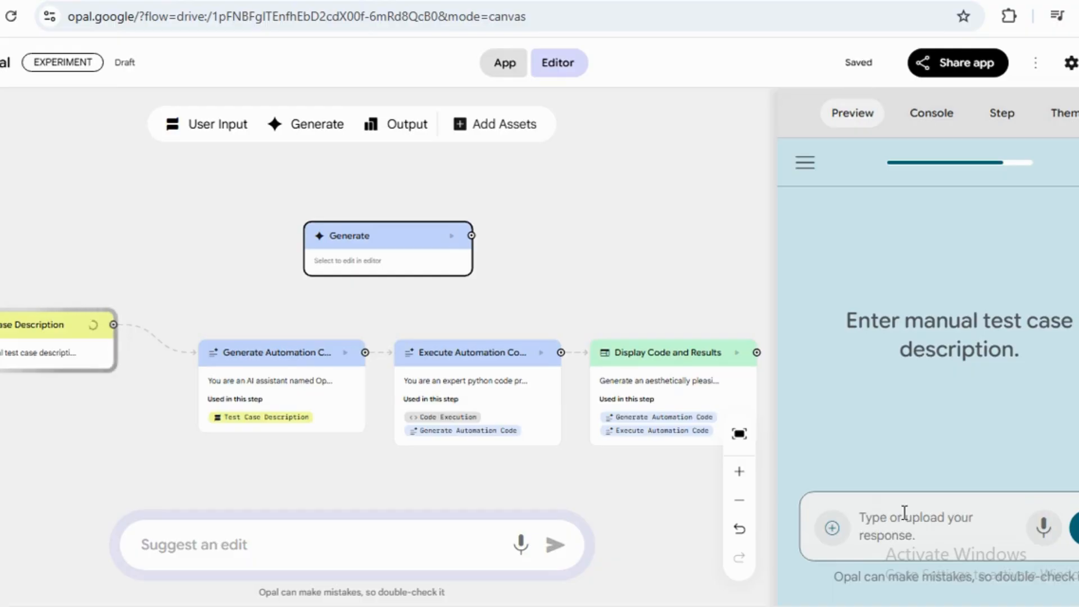
Submit the test case 'ENTER EMAIL AND ENTER PASSWORD AND CLICK LOGIN' to run the workflow.
text(ENTER)
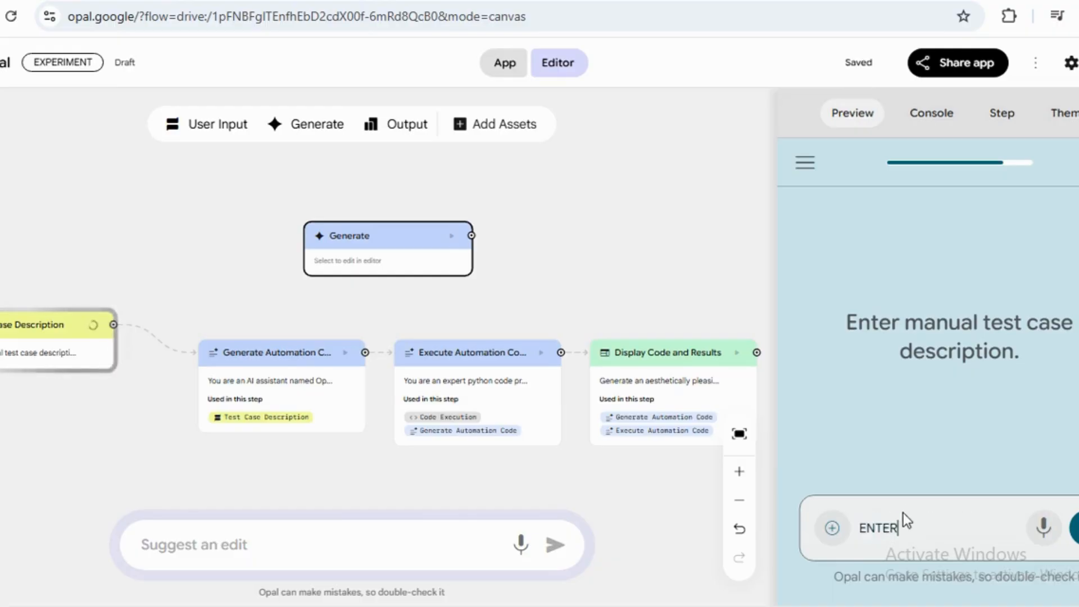
text( EMAIL AND ENTER PASSWORD A)
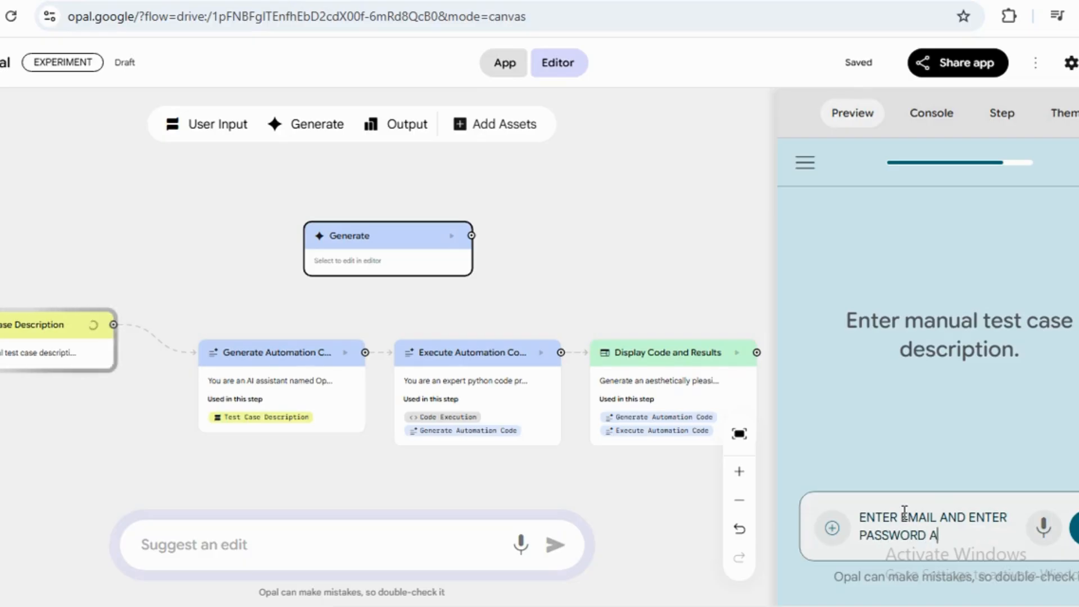
text(ND CLICK LOGIN)
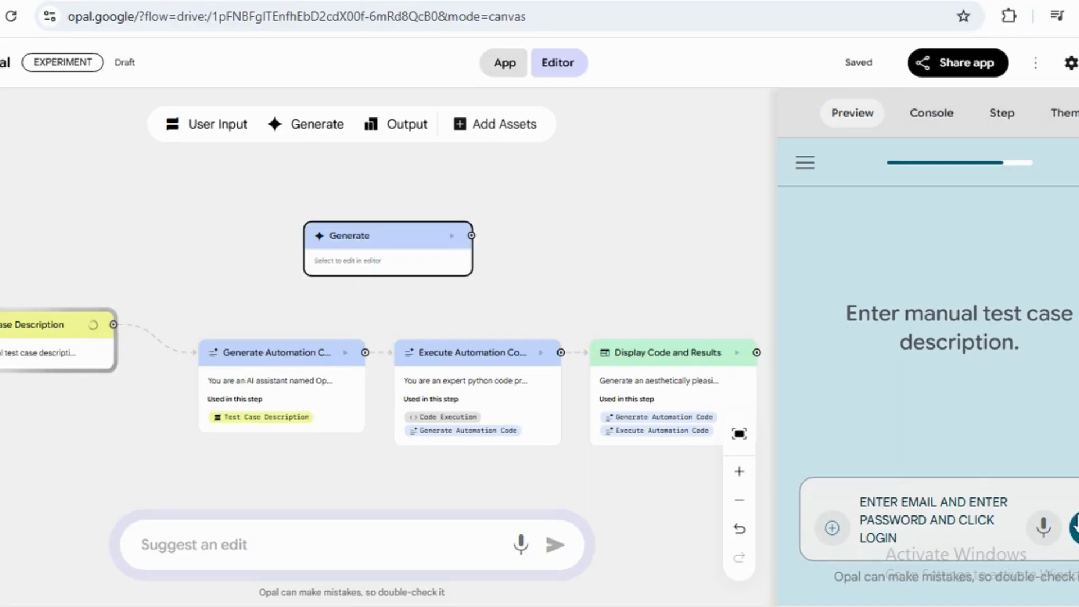
click(1076, 529)
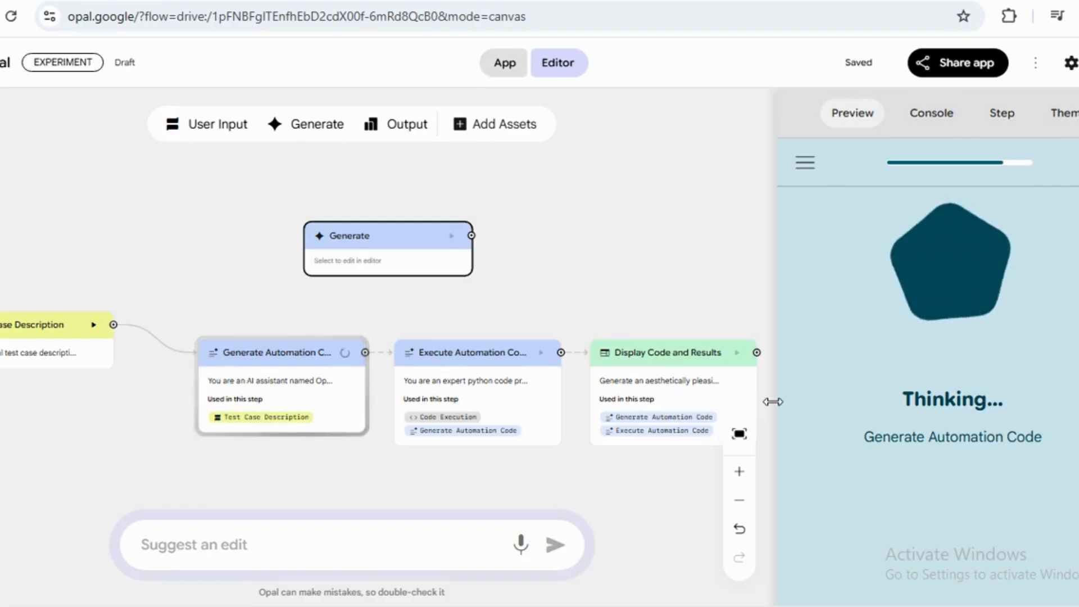
Widen the preview panel and scroll through the generated Selenium pytest code page.
drag(773, 401, 663, 403)
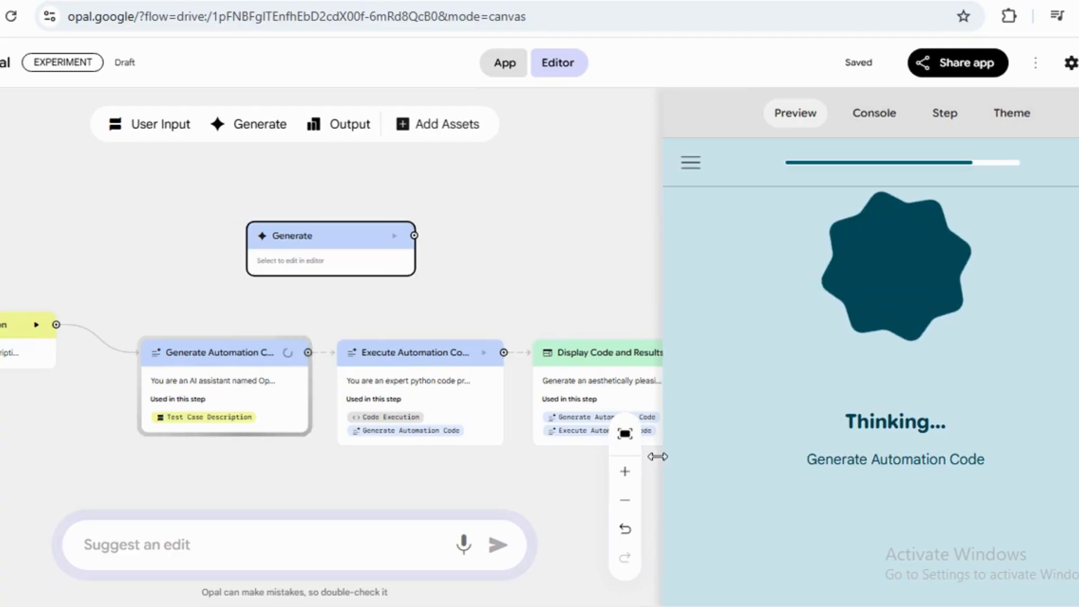
click(629, 500)
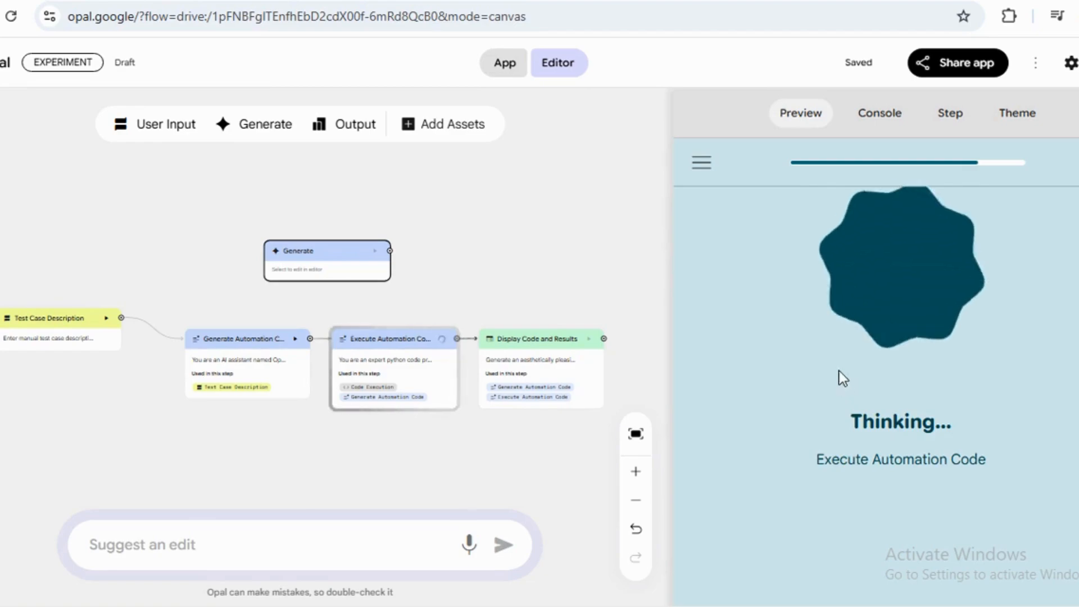
click(638, 481)
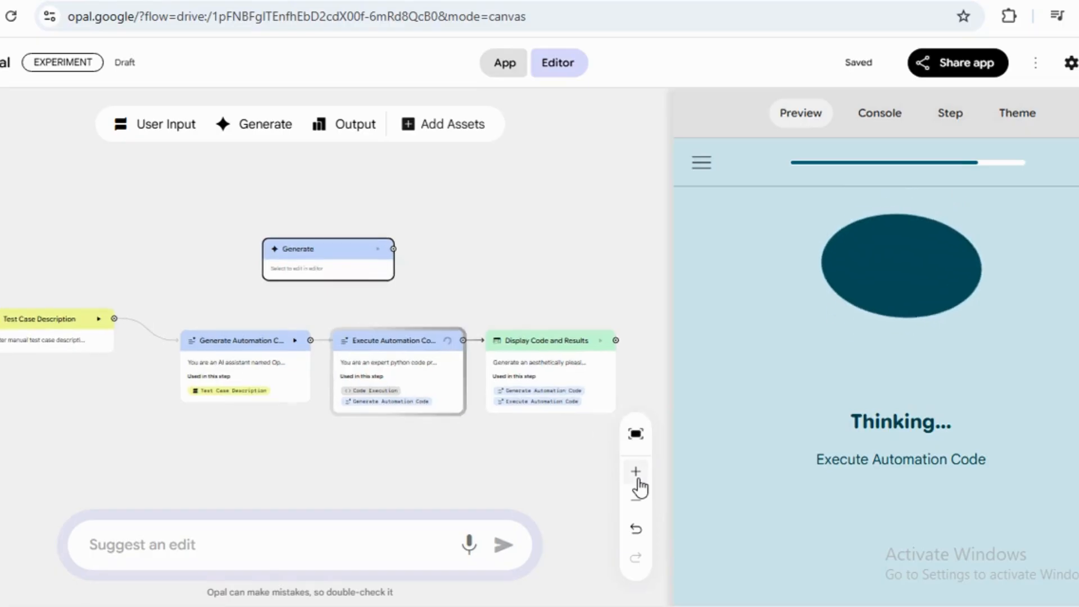
click(638, 482)
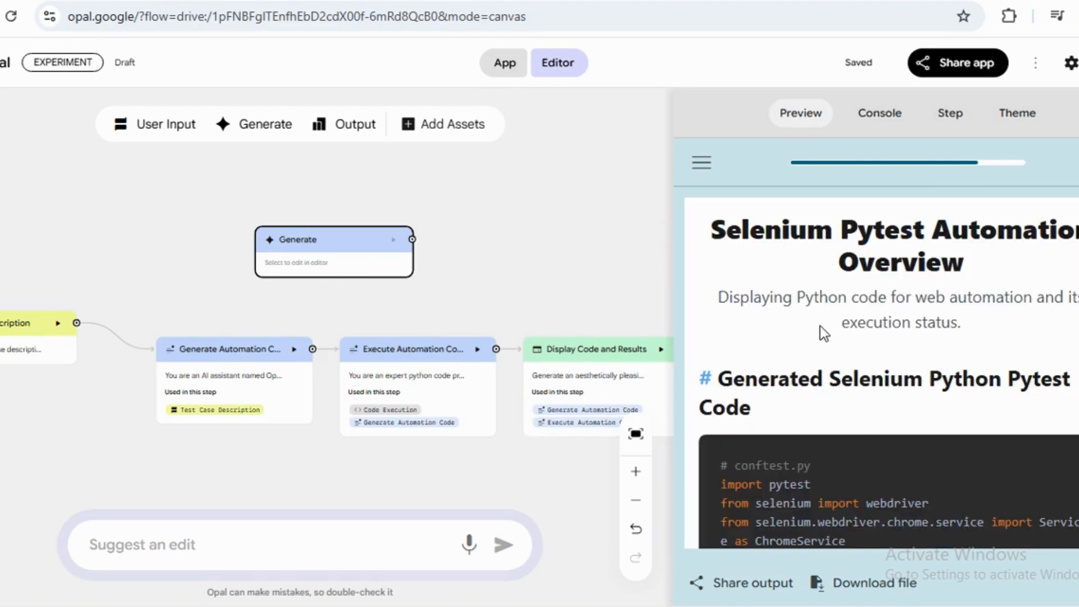
drag(672, 303, 474, 298)
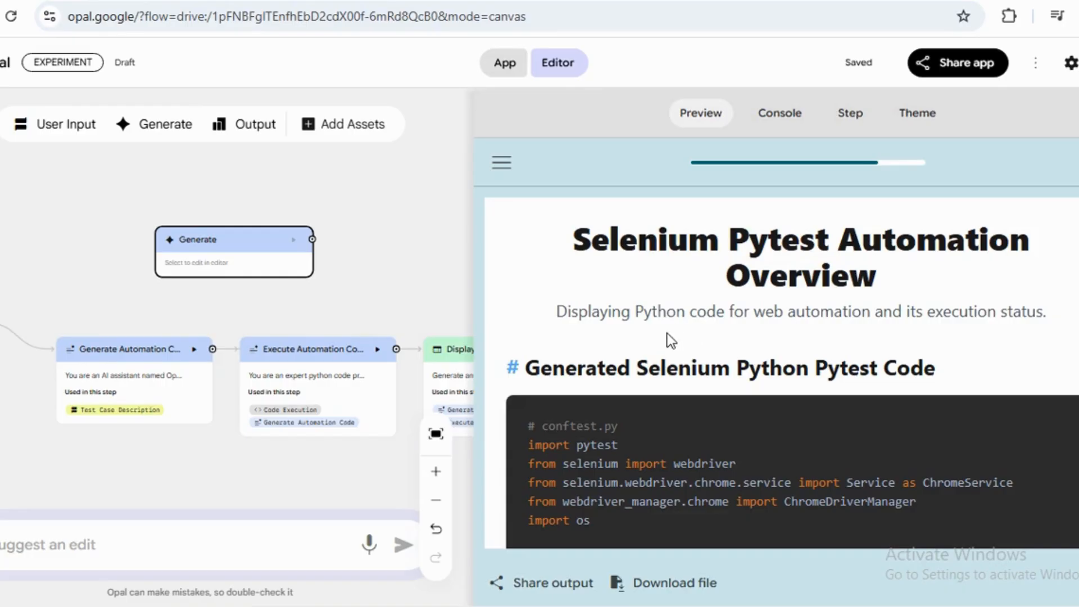
scroll(667, 333, down, 3)
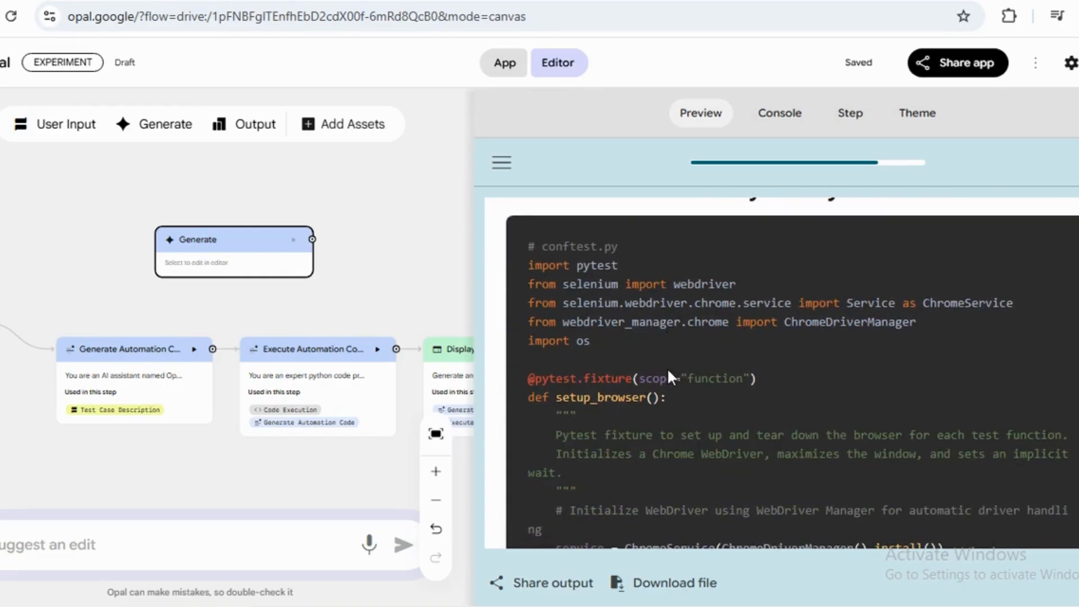
Scroll down through the rest of the generated pytest code to the Execution Results section in the preview.
scroll(668, 372, down, 3)
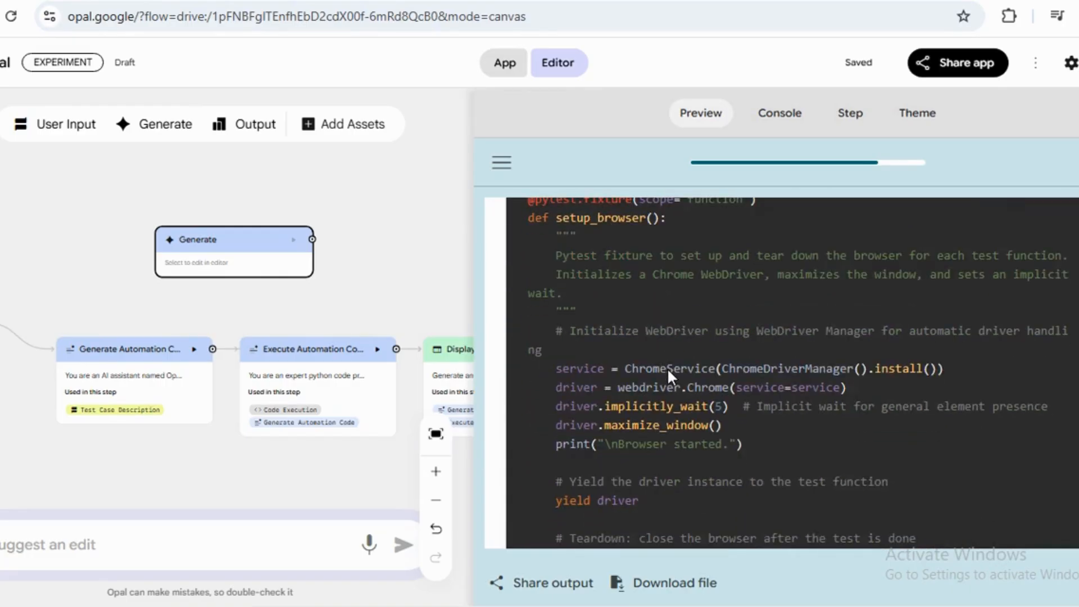
scroll(667, 372, down, 2)
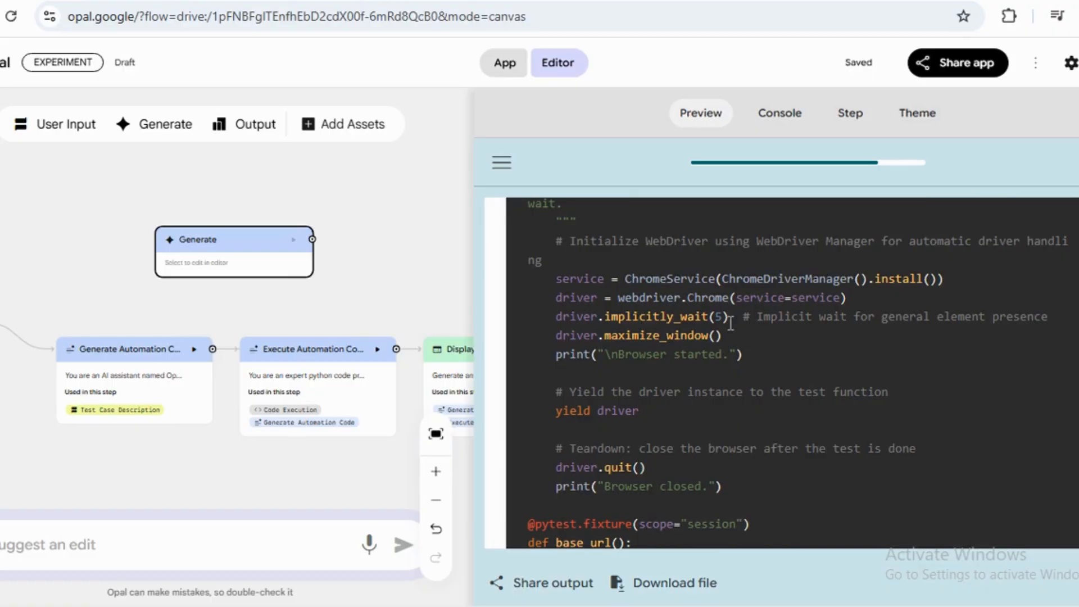
scroll(665, 392, down, 3)
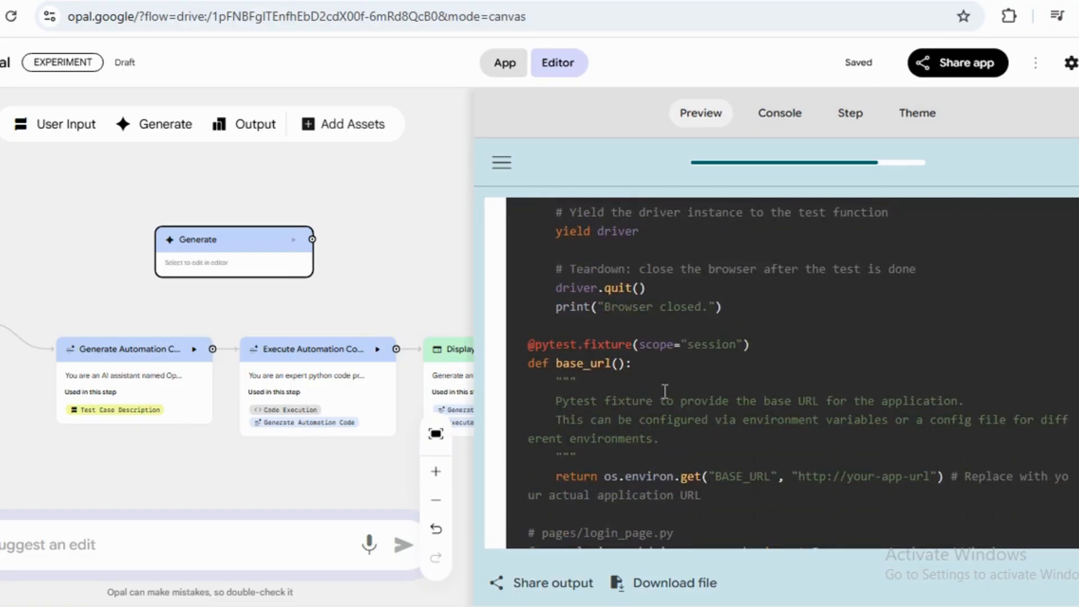
scroll(664, 392, down, 2)
scroll(665, 392, down, 2)
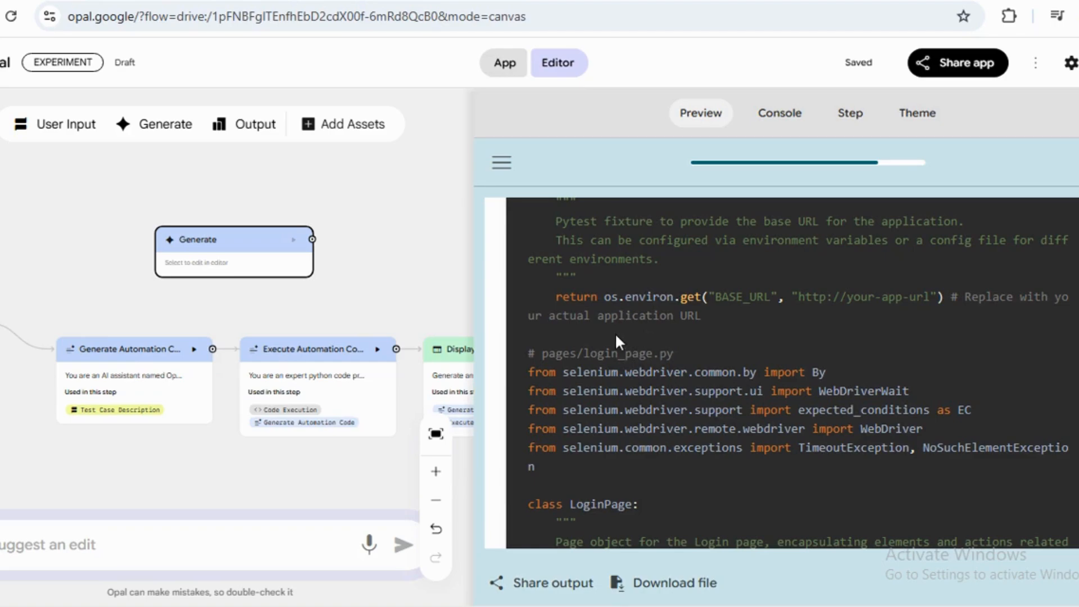
scroll(620, 380, down, 2)
scroll(619, 379, down, 4)
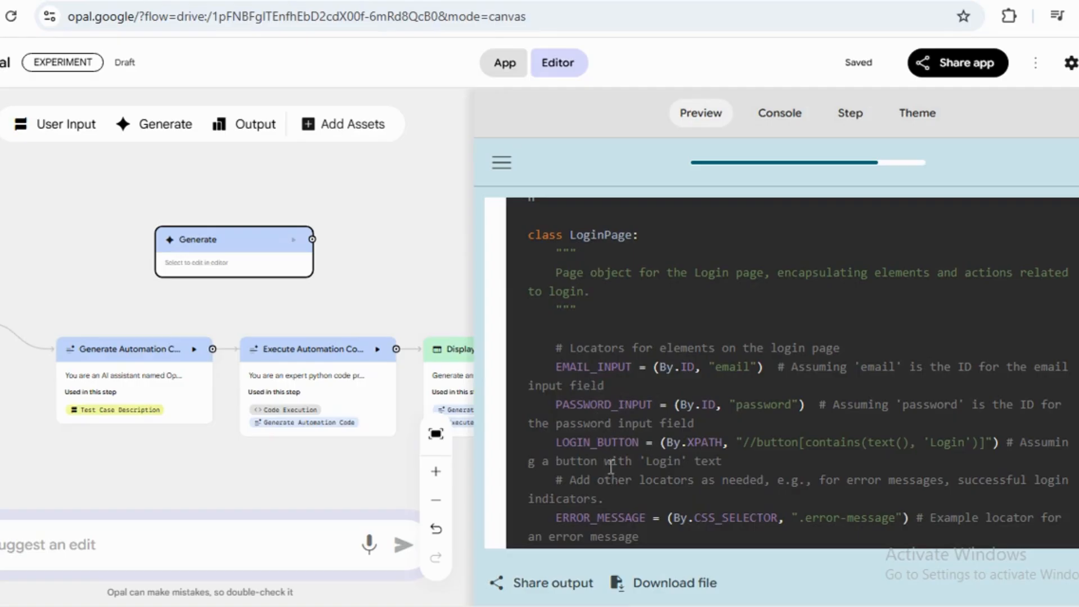
scroll(634, 468, down, 2)
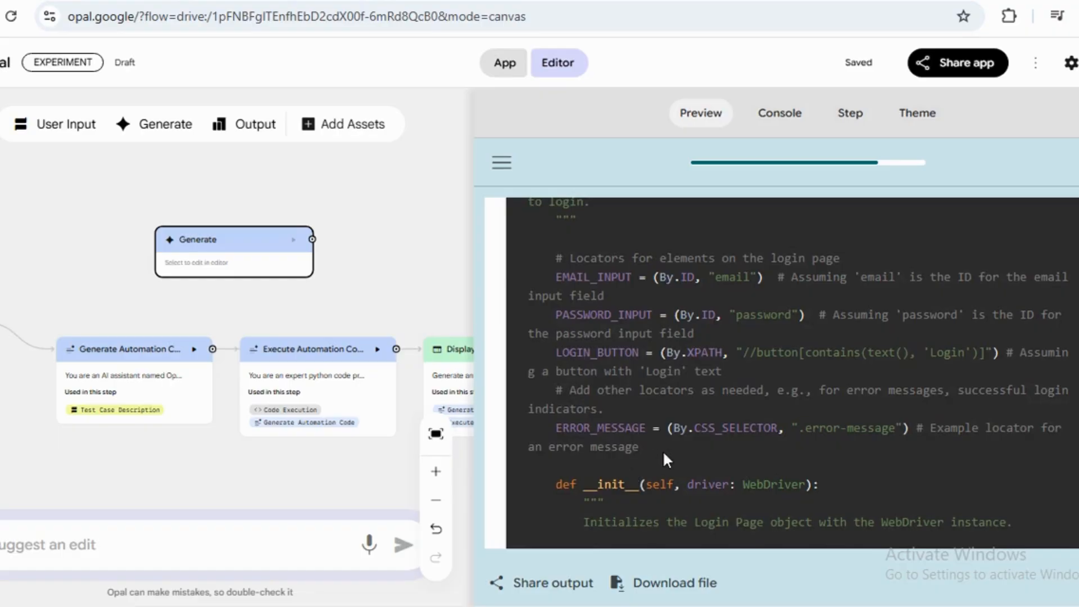
scroll(663, 450, down, 10)
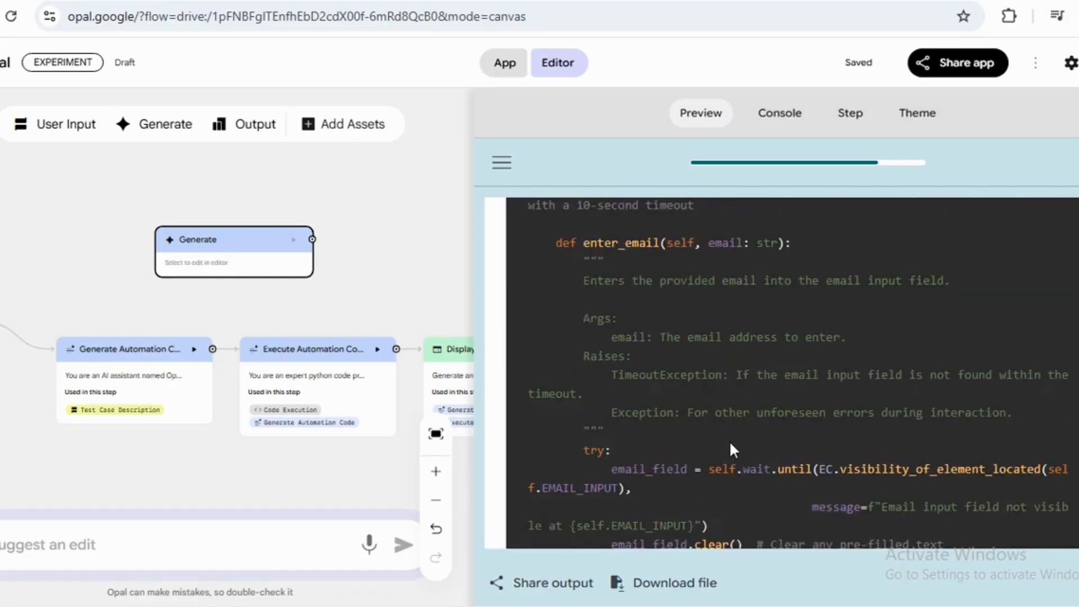
scroll(730, 440, down, 14)
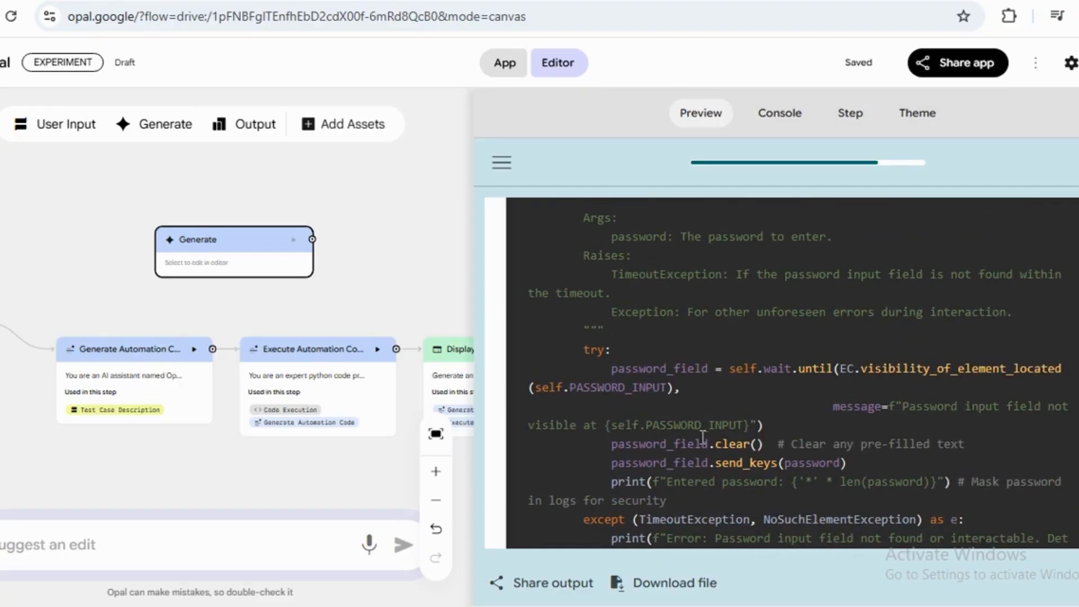
scroll(722, 448, down, 10)
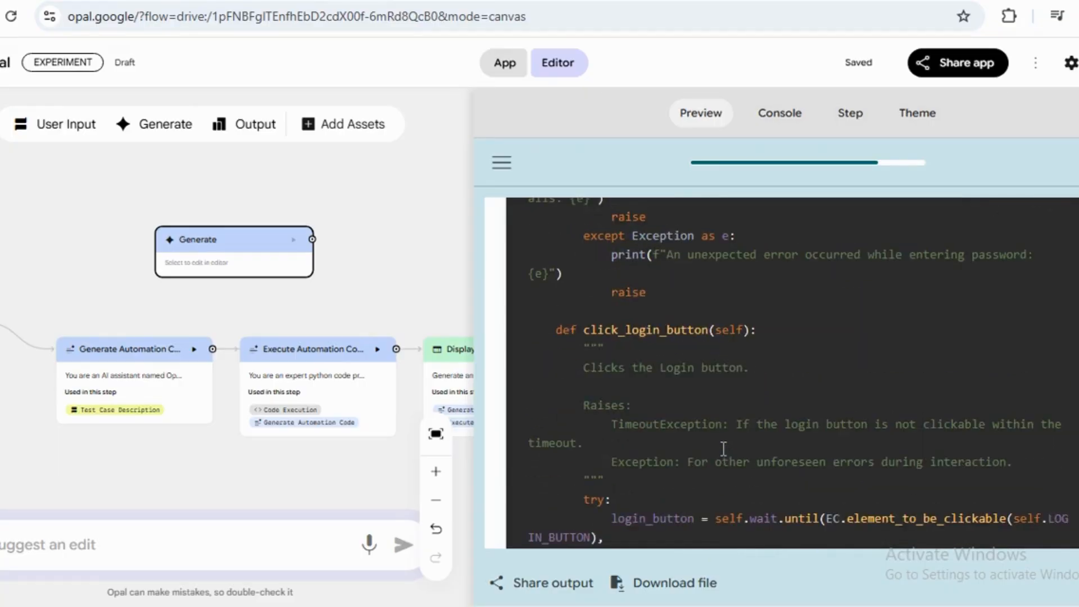
scroll(754, 404, down, 19)
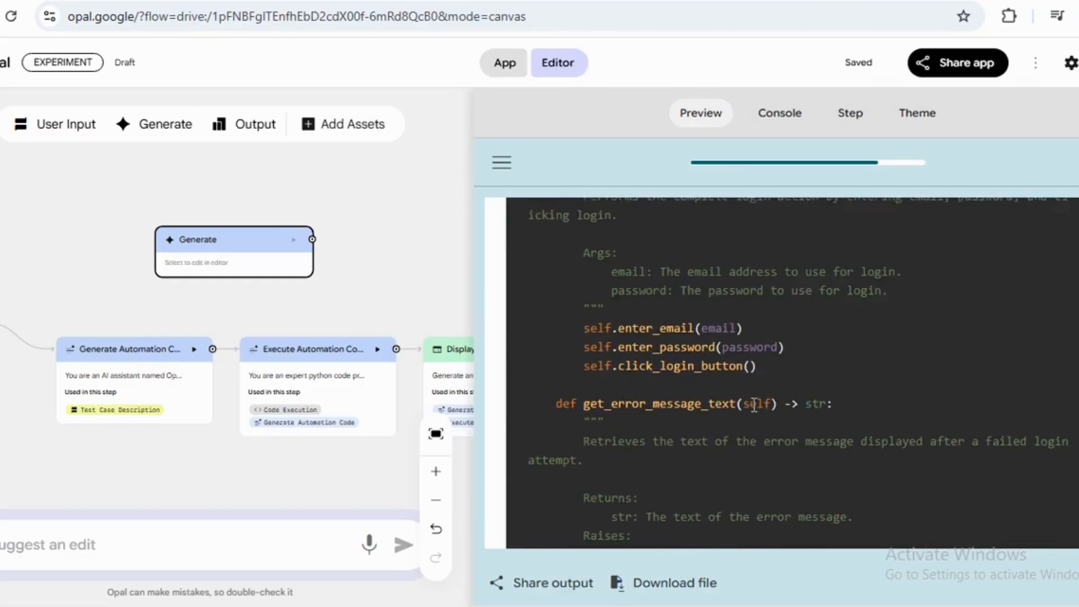
scroll(754, 404, down, 20)
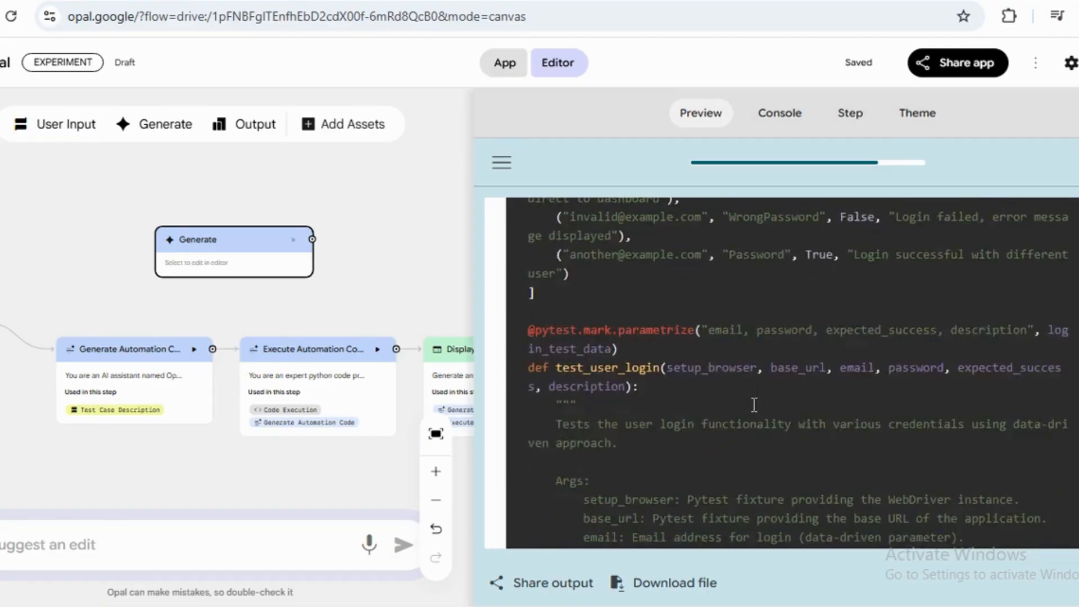
scroll(754, 404, down, 20)
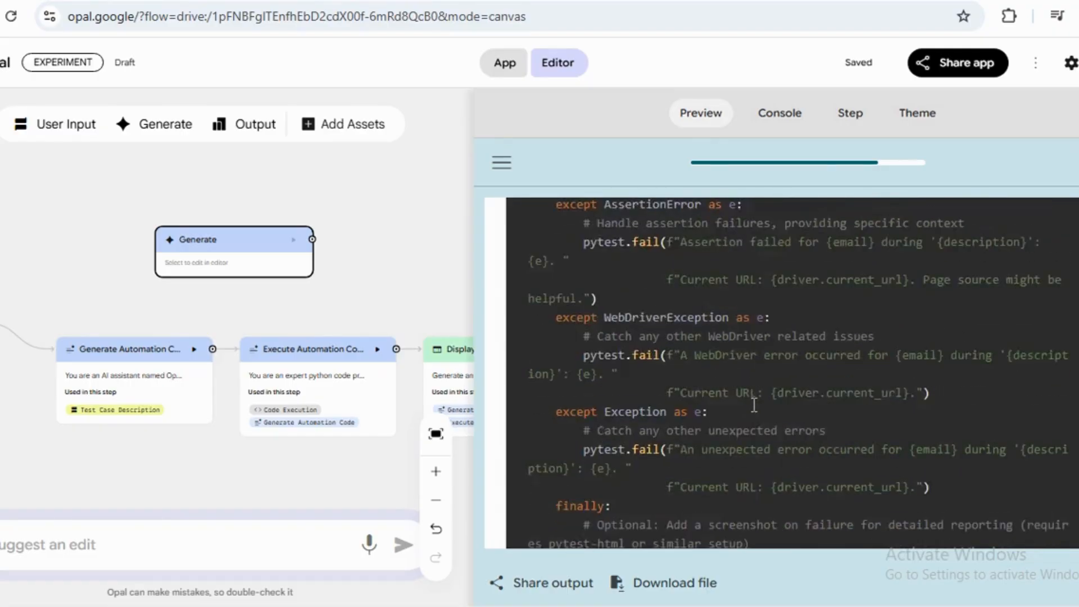
scroll(754, 404, down, 4)
scroll(754, 404, up, 4)
scroll(754, 404, down, 4)
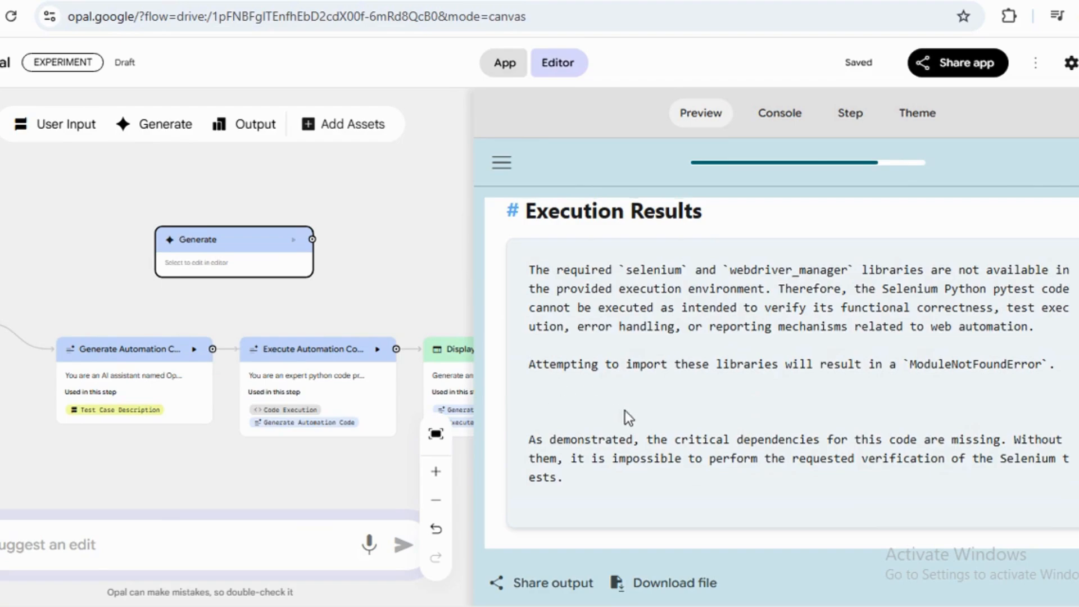
scroll(624, 410, up, 3)
scroll(625, 411, up, 3)
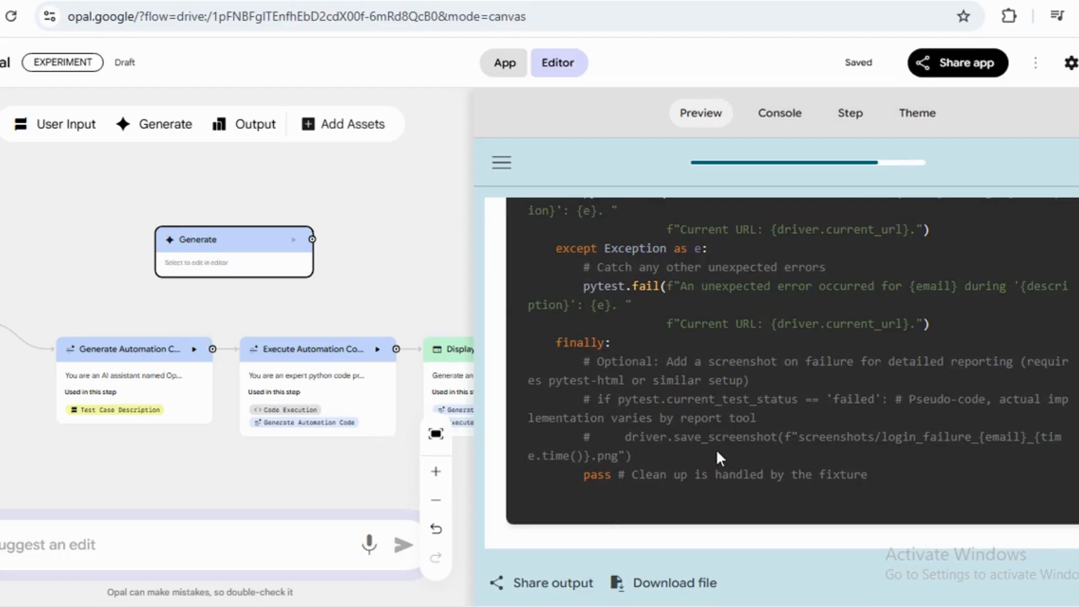
scroll(725, 456, down, 5)
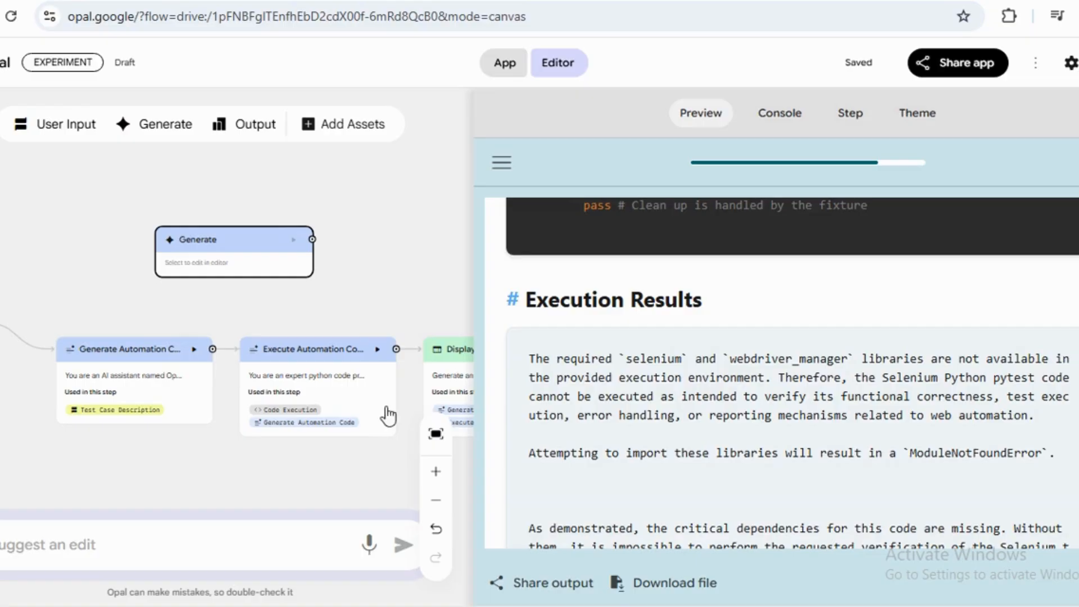
scroll(736, 464, down, 2)
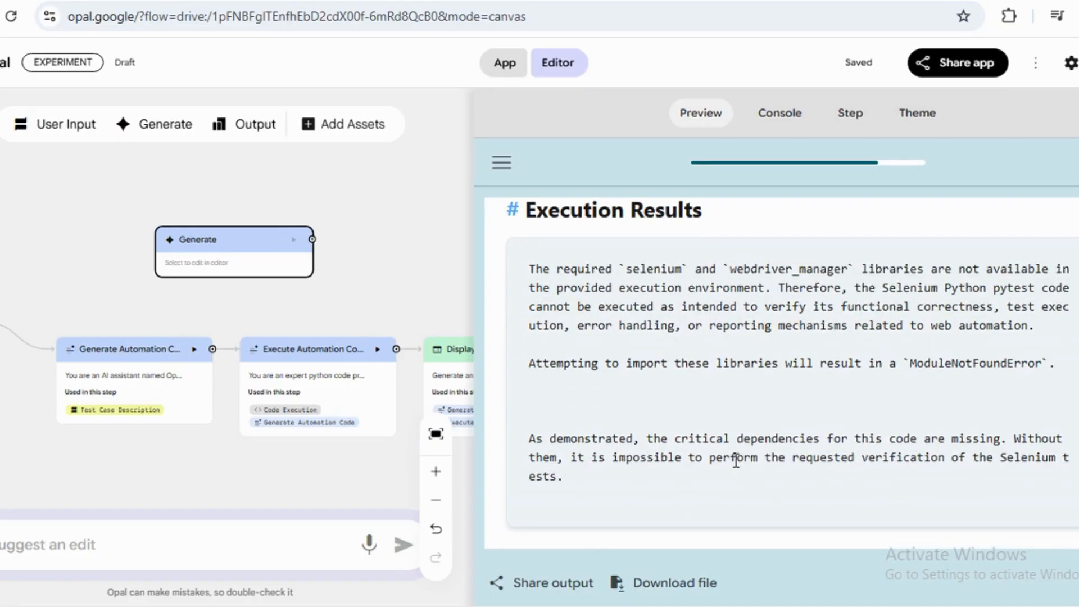
Scroll back to the top of the generated output page and briefly open the preview's side menu.
scroll(731, 449, up, 10)
scroll(747, 438, up, 15)
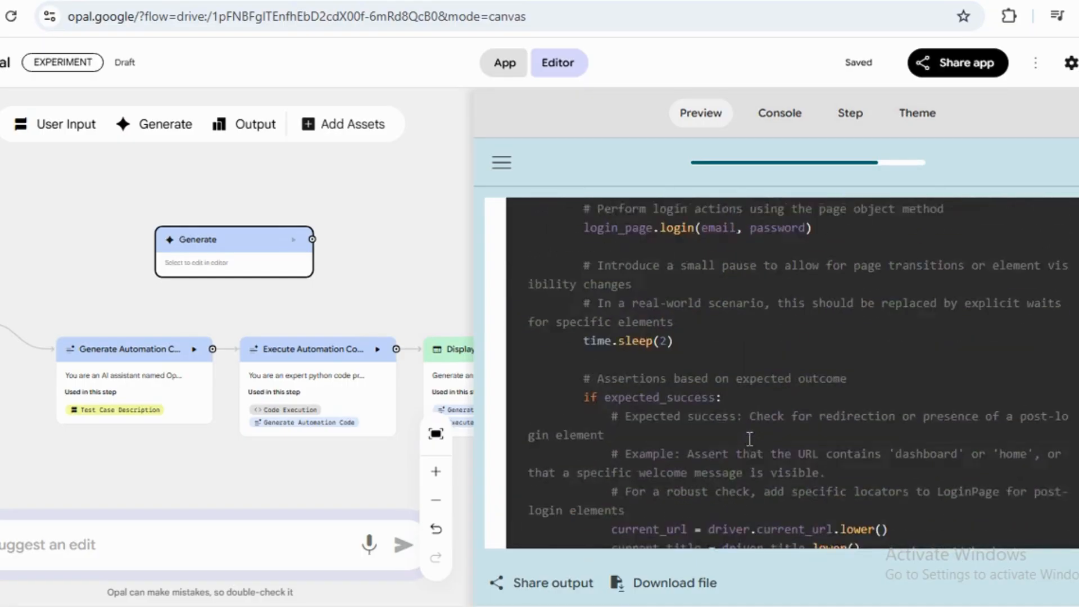
scroll(749, 439, up, 20)
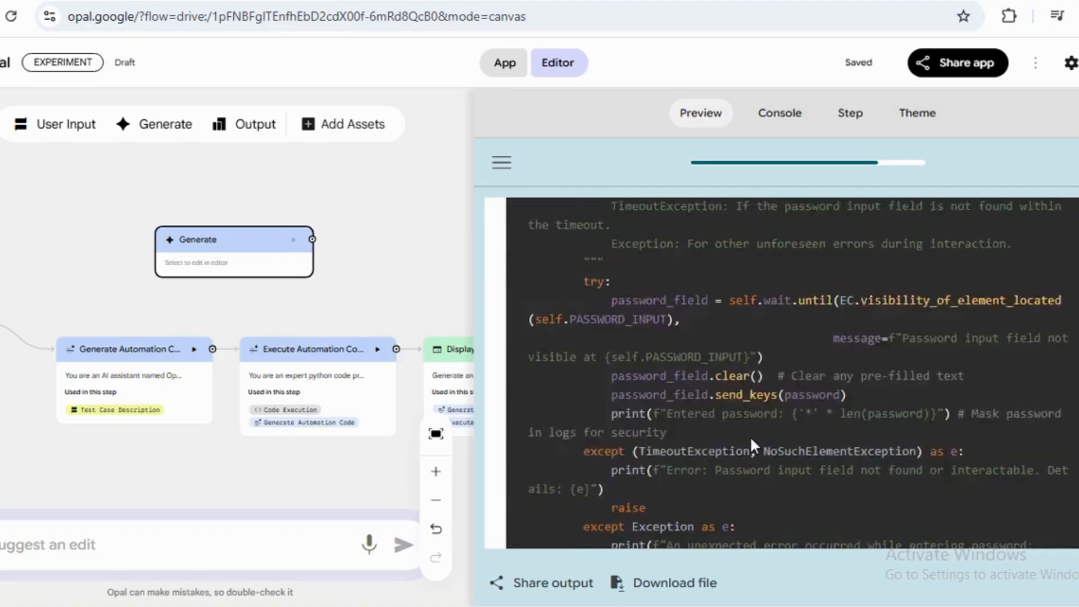
scroll(755, 438, up, 3)
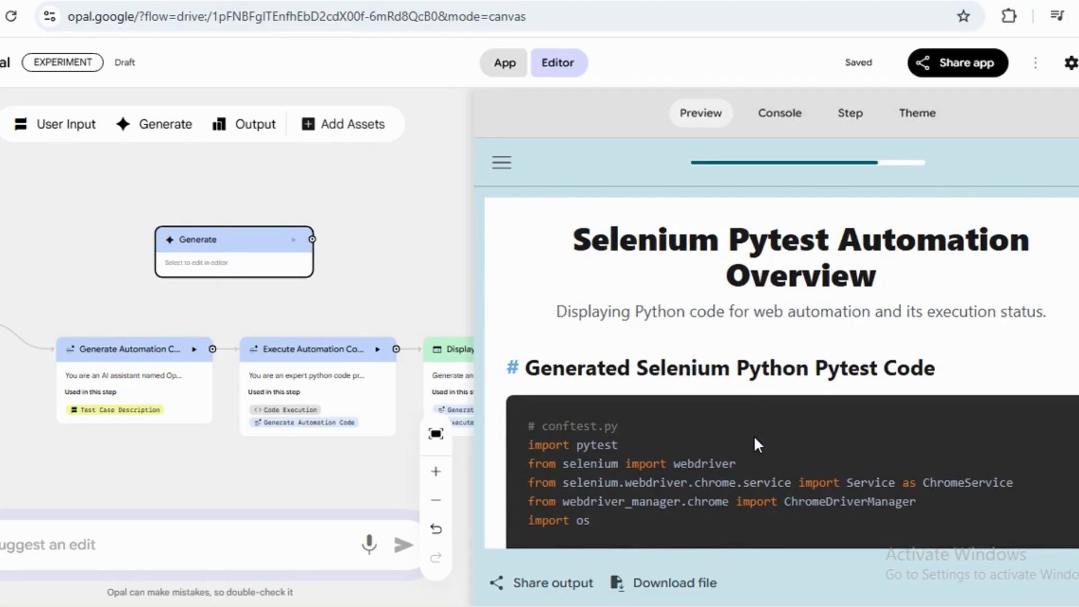
click(502, 163)
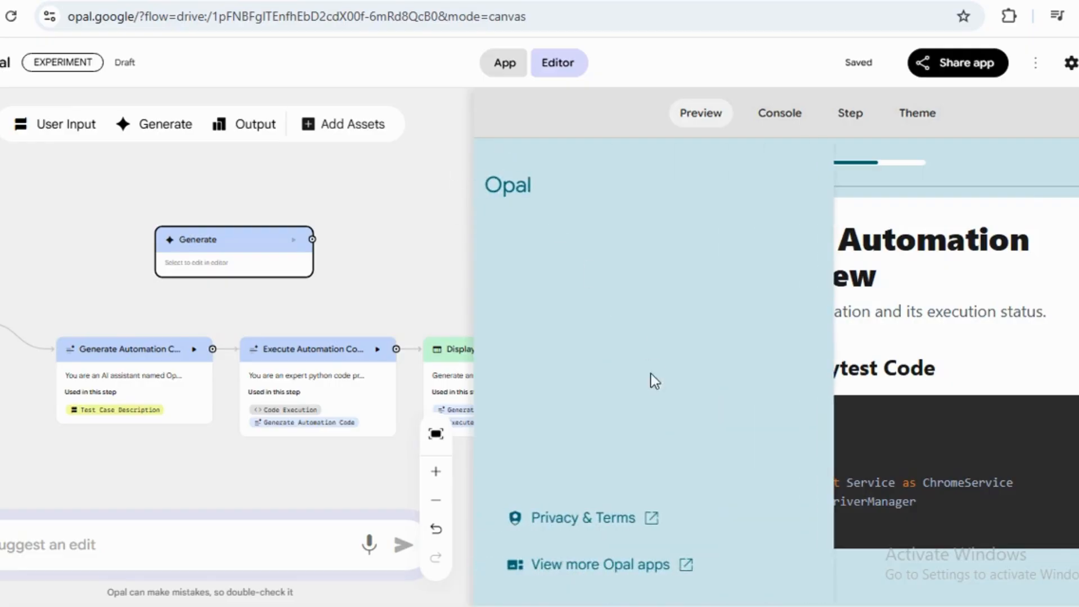
click(909, 305)
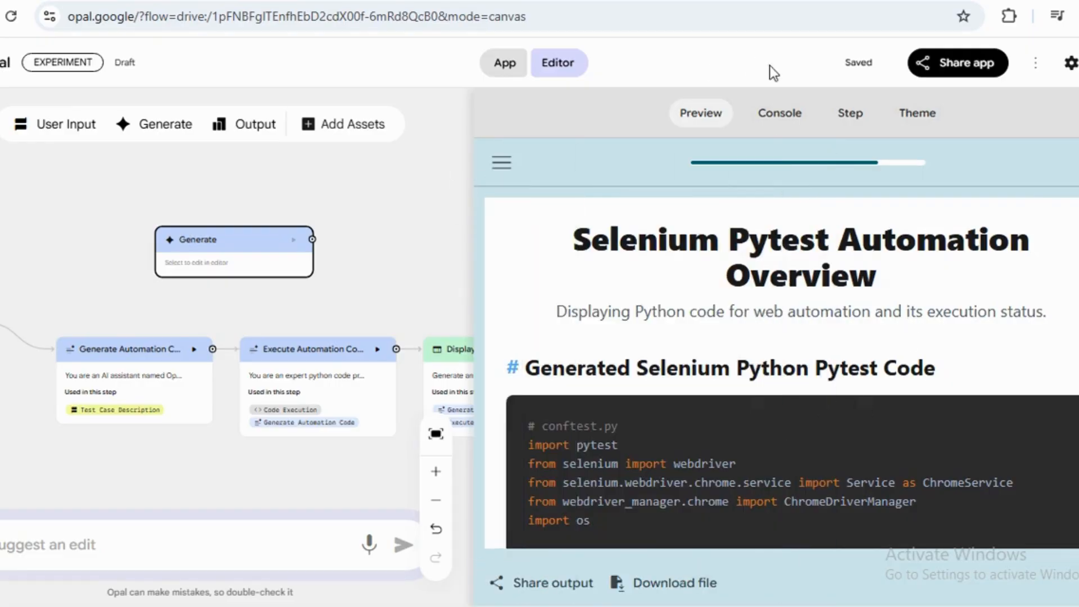
Open the Console to review each workflow step's logged input and output, then glance at the Step and Theme panels.
click(777, 117)
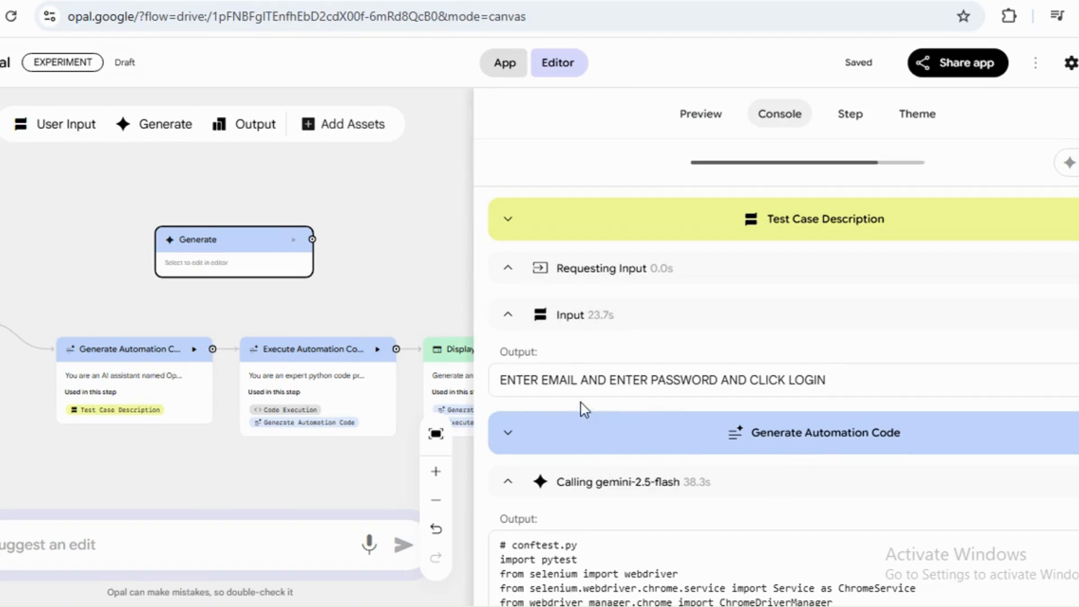
click(509, 438)
scroll(730, 493, down, 2)
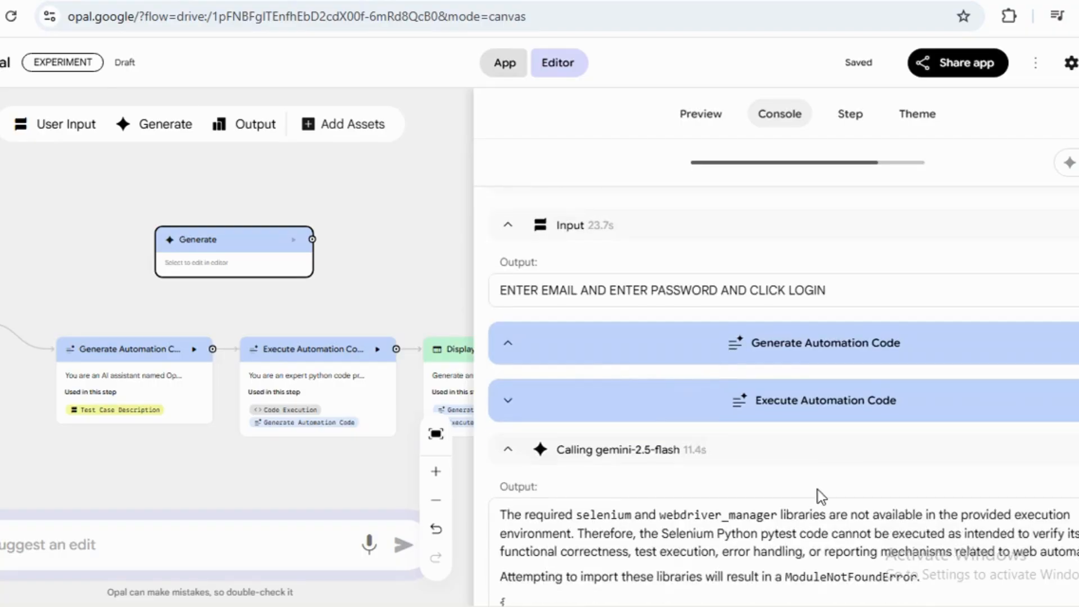
scroll(675, 483, down, 5)
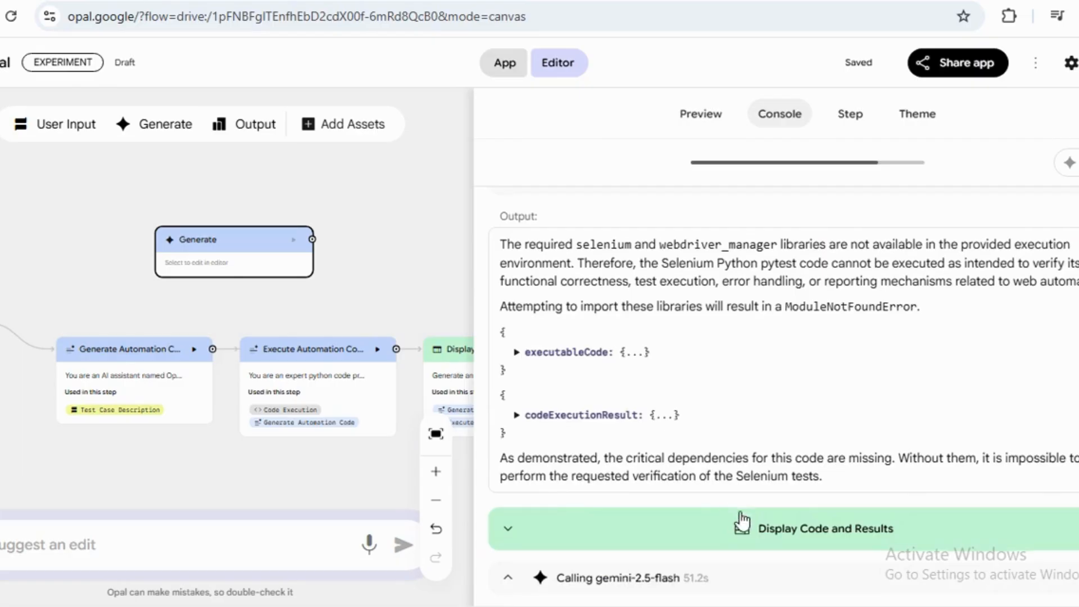
scroll(739, 518, down, 5)
scroll(767, 440, down, 3)
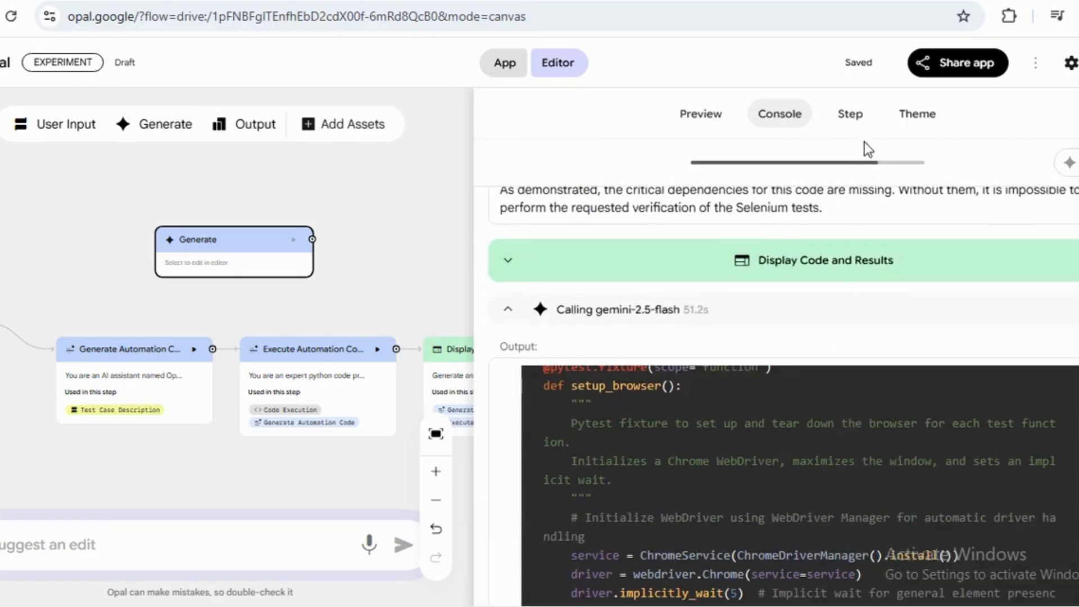
click(848, 114)
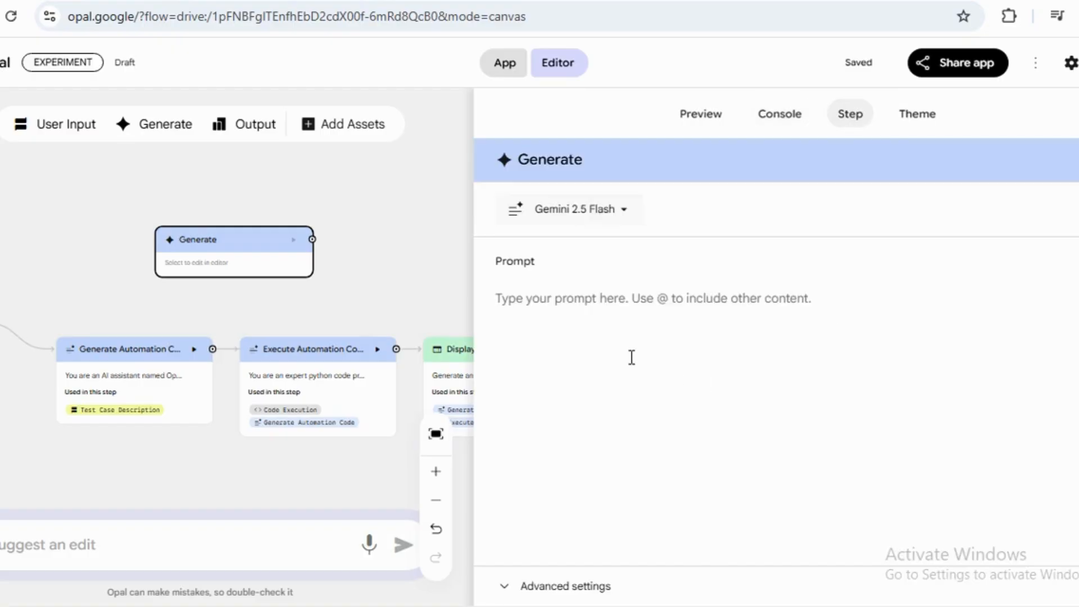
click(910, 115)
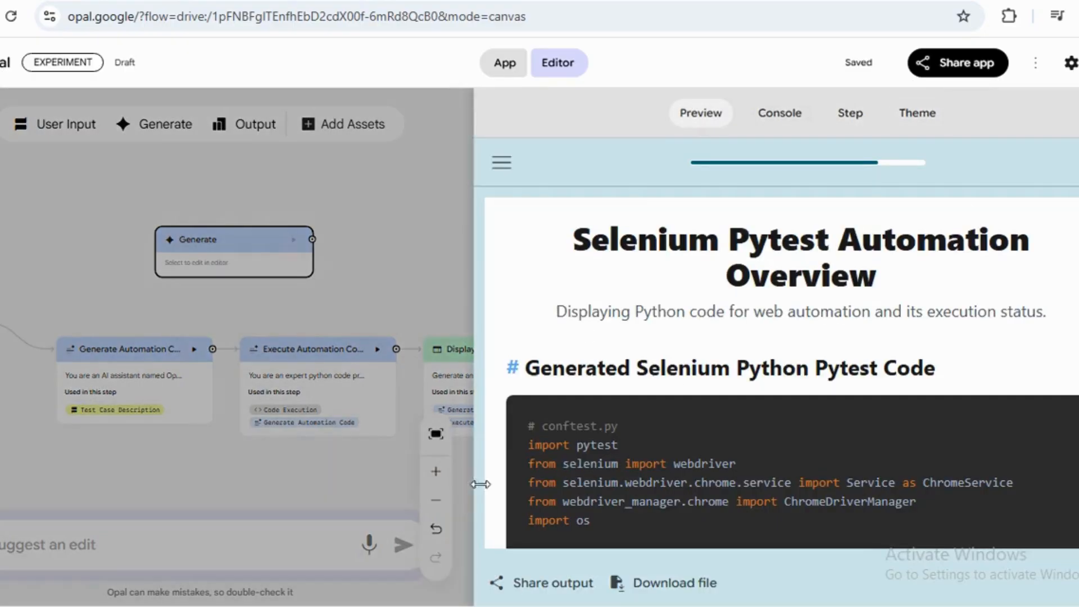